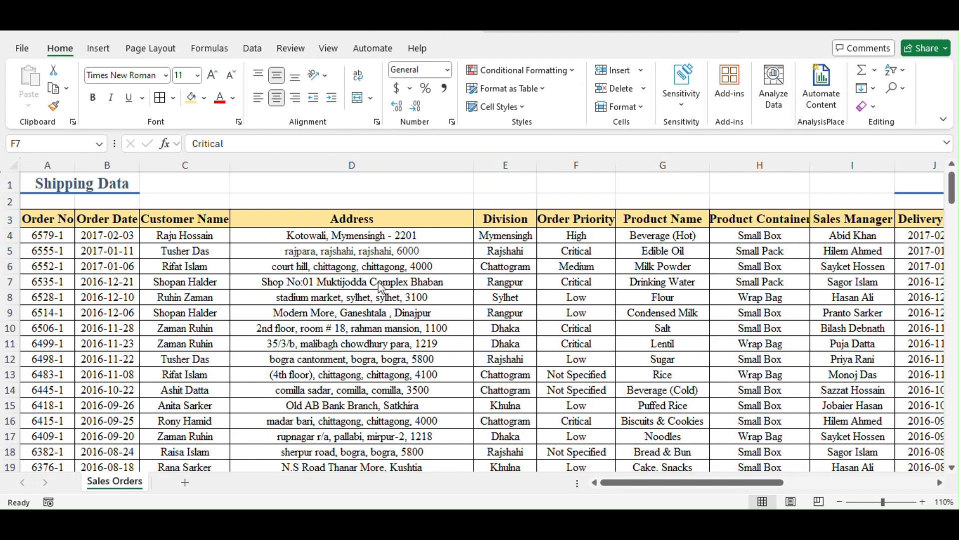
# Examine the Customer Name and Address entries in the shipping data to see which customers have repeated orders
pyautogui.click(321, 293)
pyautogui.click(316, 279)
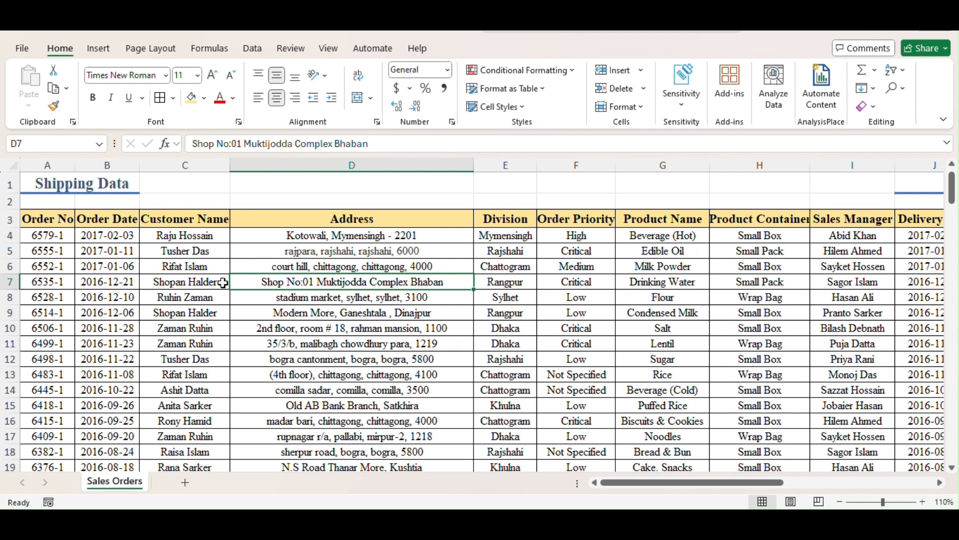
pyautogui.click(184, 278)
pyautogui.click(195, 165)
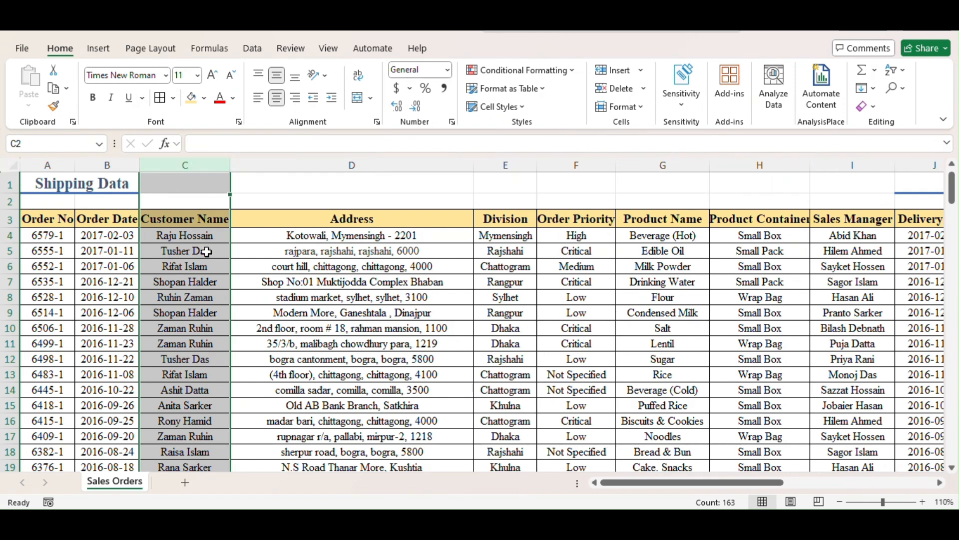
pyautogui.click(198, 295)
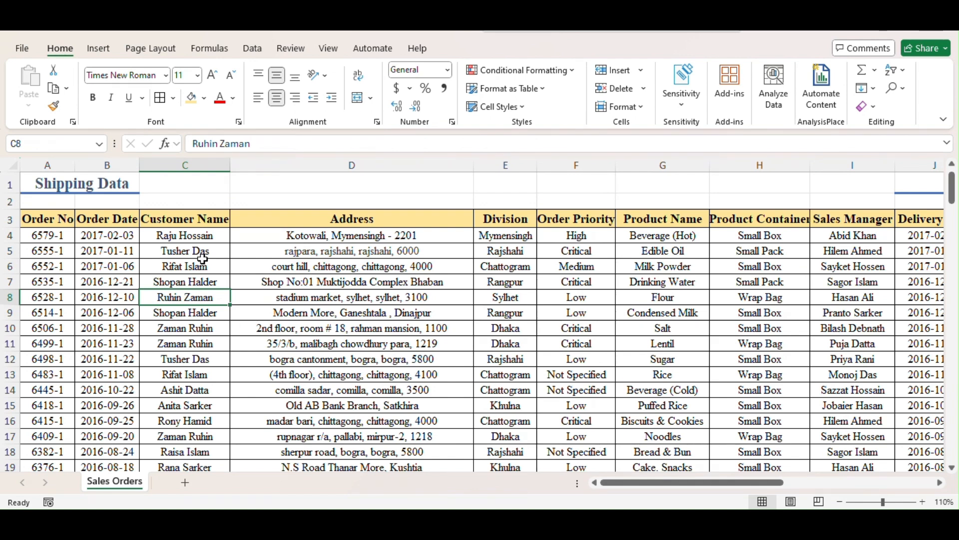
pyautogui.scroll(-6, 205, 325)
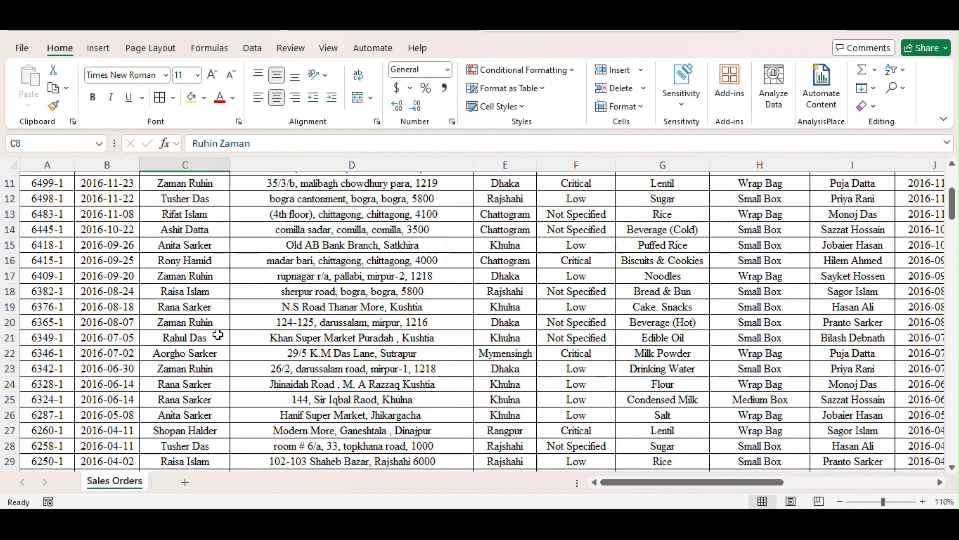
pyautogui.scroll(-6, 205, 325)
pyautogui.scroll(3, 210, 310)
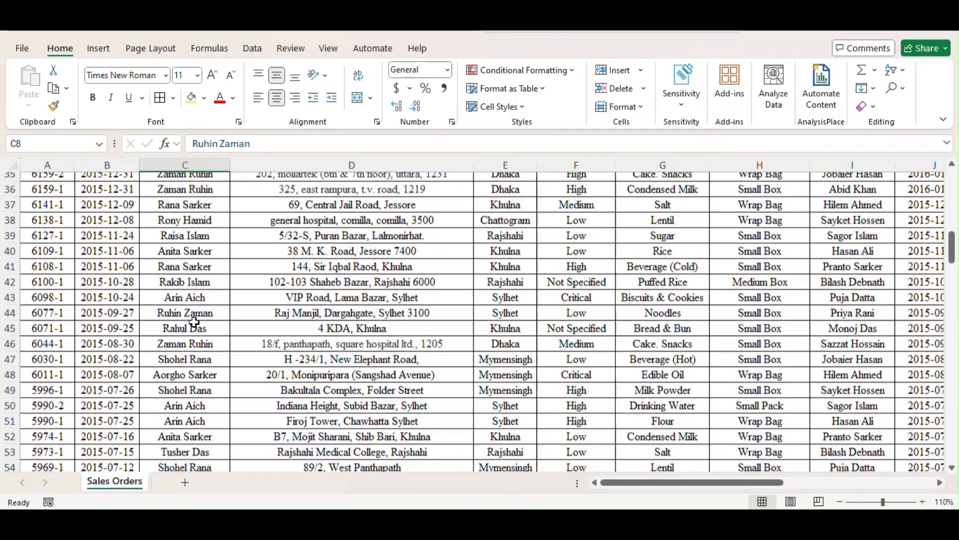
pyautogui.scroll(6, 210, 311)
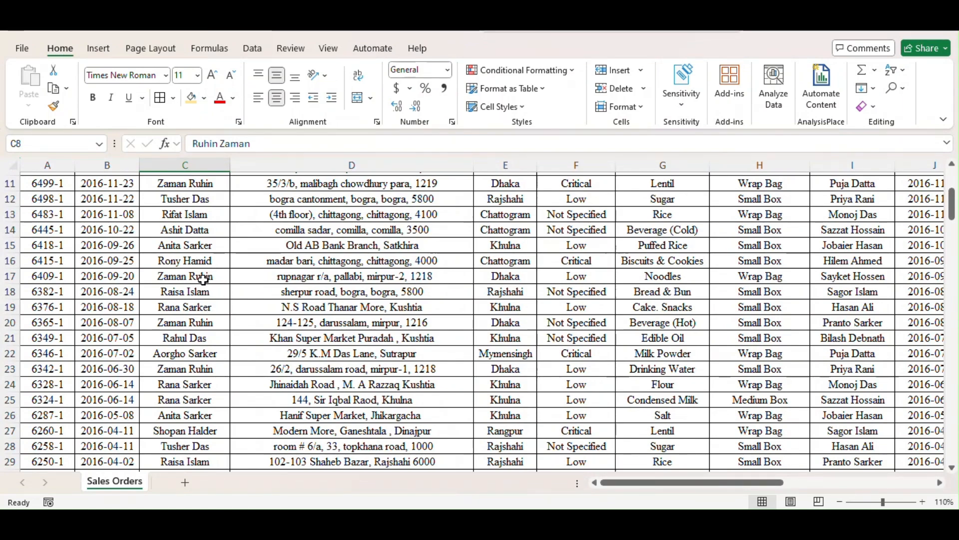
pyautogui.scroll(4, 202, 280)
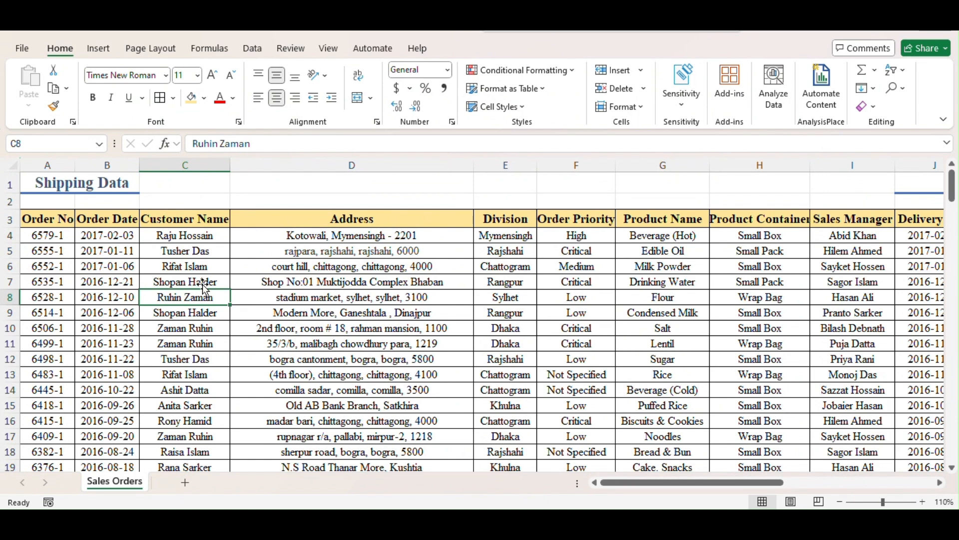
pyautogui.click(199, 267)
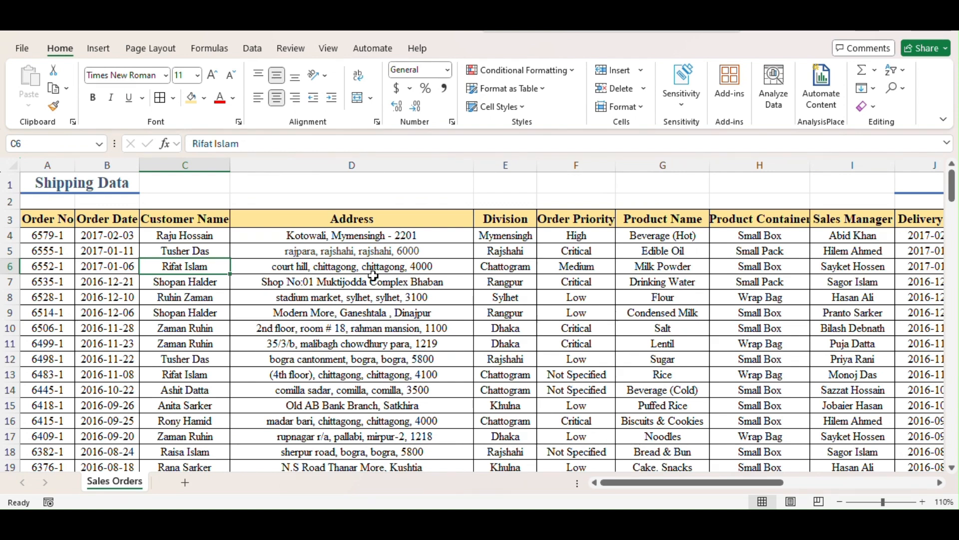
pyautogui.click(339, 296)
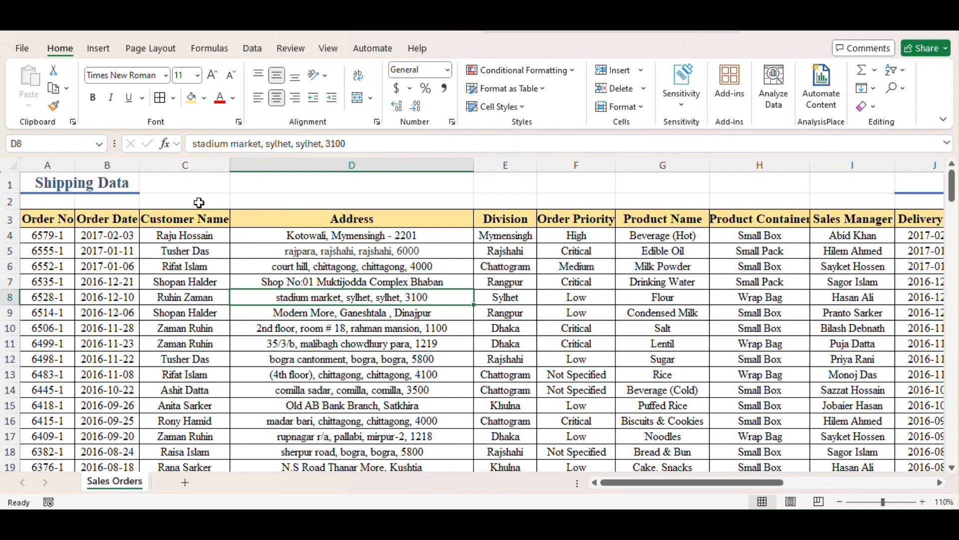
pyautogui.click(189, 166)
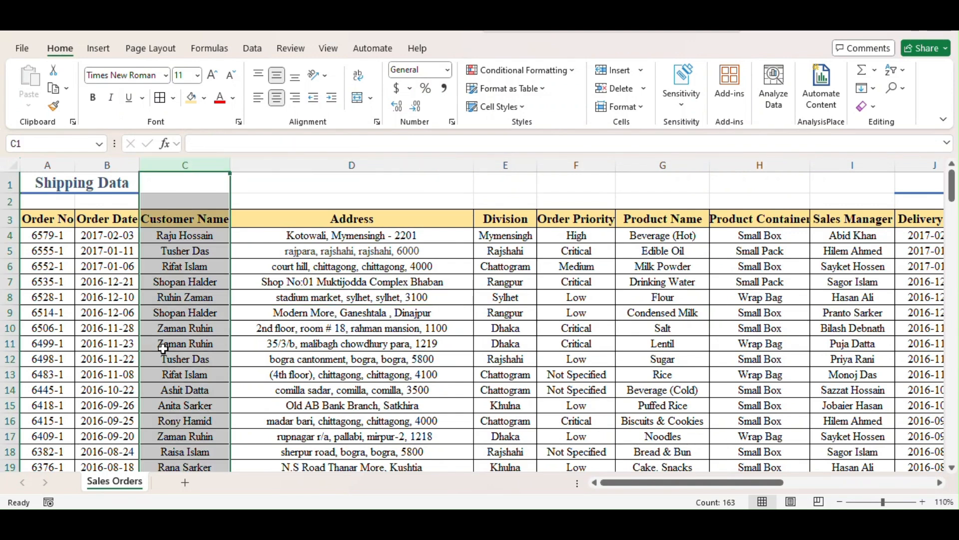
pyautogui.click(293, 280)
pyautogui.click(202, 329)
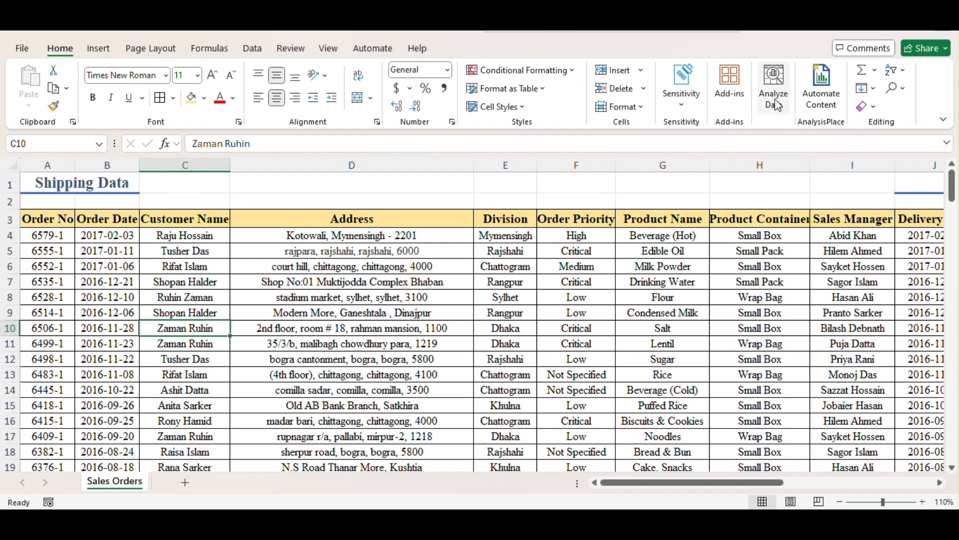
# Open the Find dialog, place it higher over the sheet, and enter the customer's full name in lowercase as the search text
pyautogui.click(906, 90)
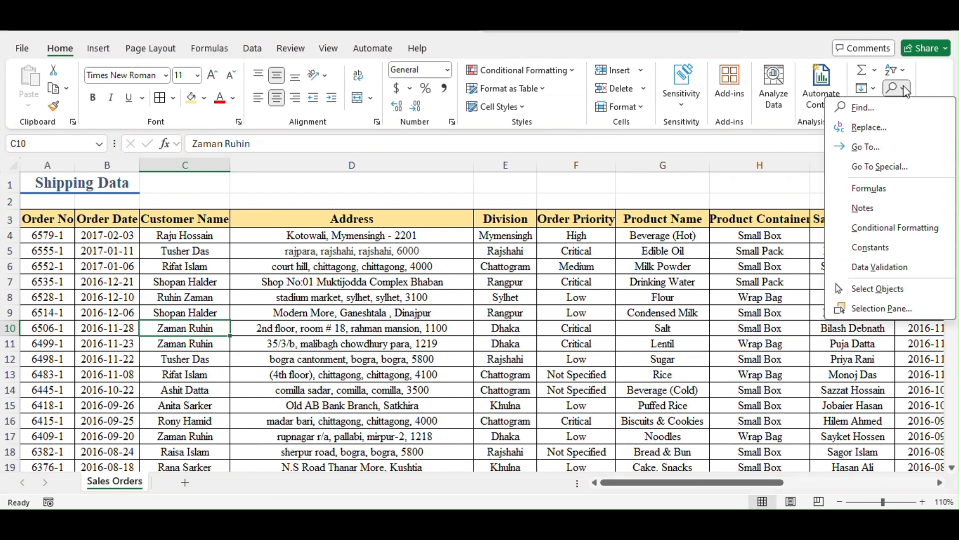
pyautogui.click(855, 108)
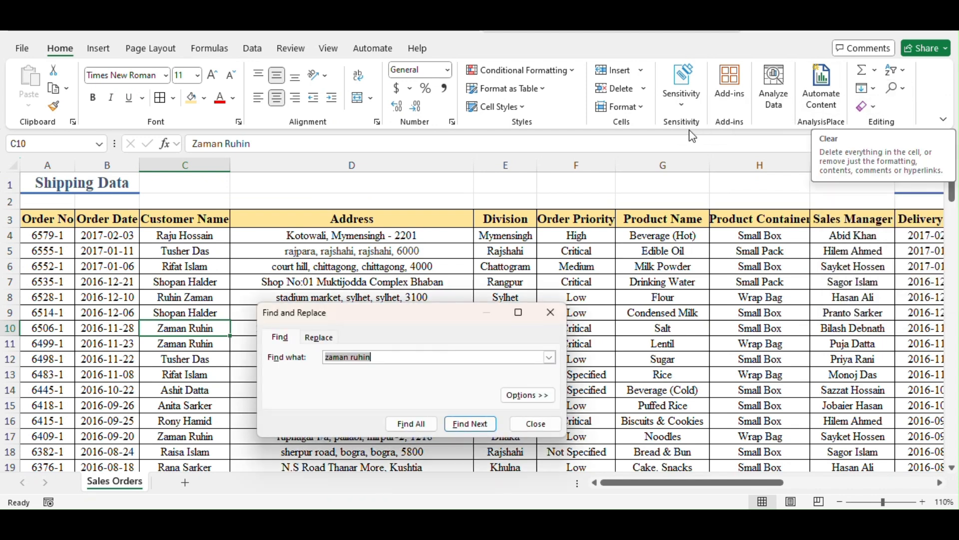
pyautogui.moveTo(425, 326); pyautogui.dragTo(420, 193)
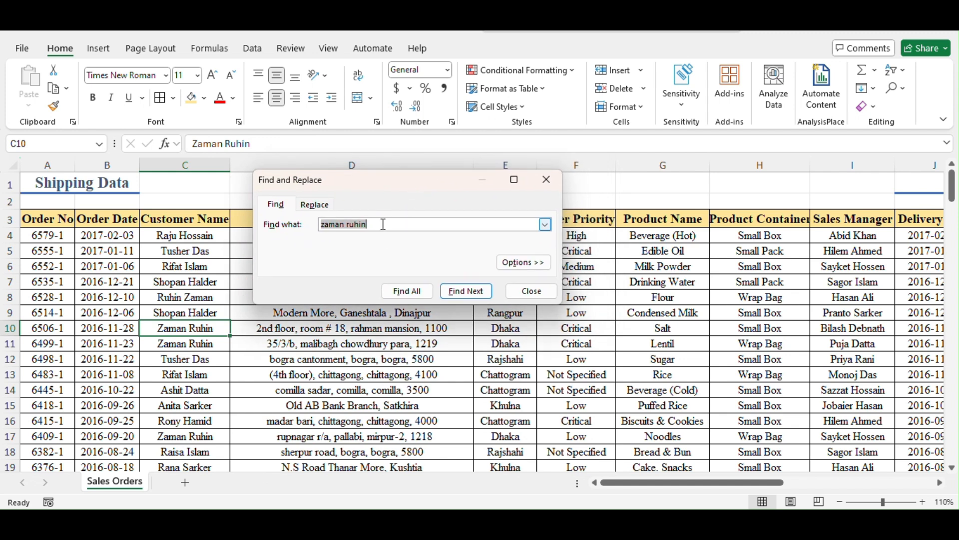
pyautogui.press('BackSpace')
pyautogui.write('zaman r')
# Copy the customer name from cell C10 and paste it over the existing search text in the Find dialog
pyautogui.click(205, 329)
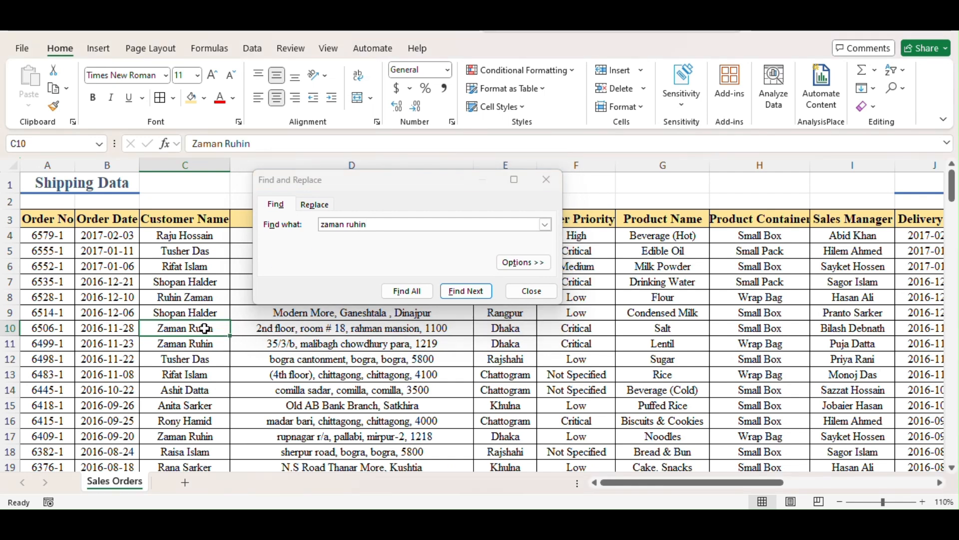
pyautogui.rightClick(205, 328)
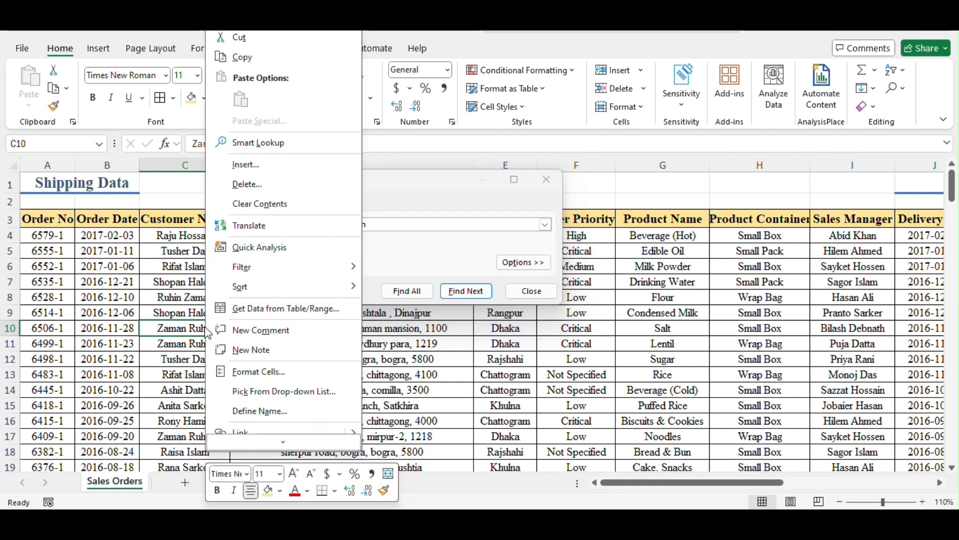
pyautogui.click(242, 58)
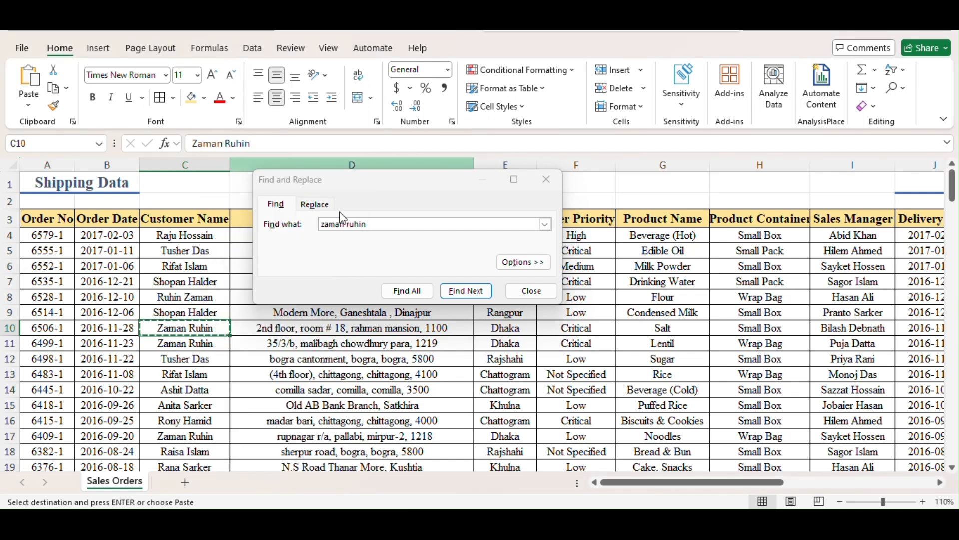
pyautogui.moveTo(375, 225); pyautogui.dragTo(283, 221)
pyautogui.rightClick(342, 229)
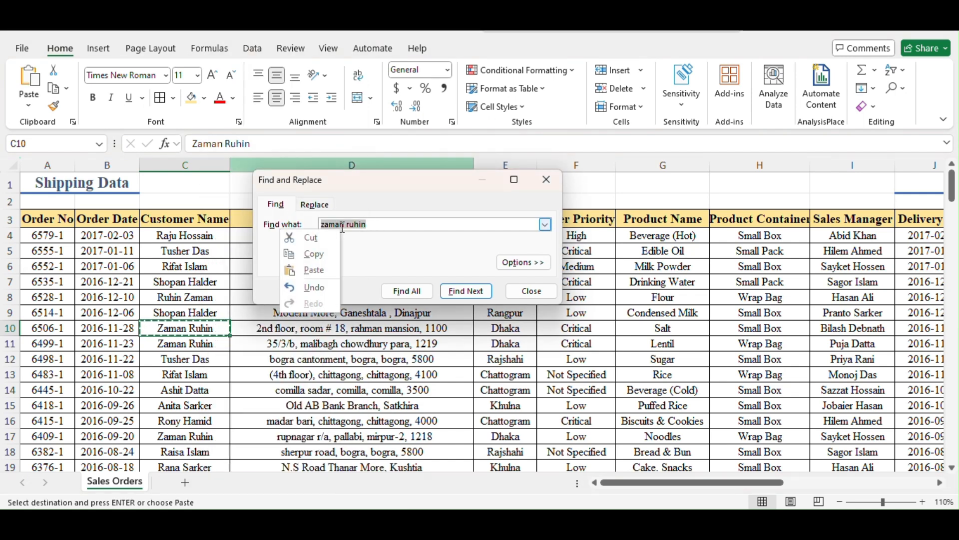
pyautogui.click(328, 272)
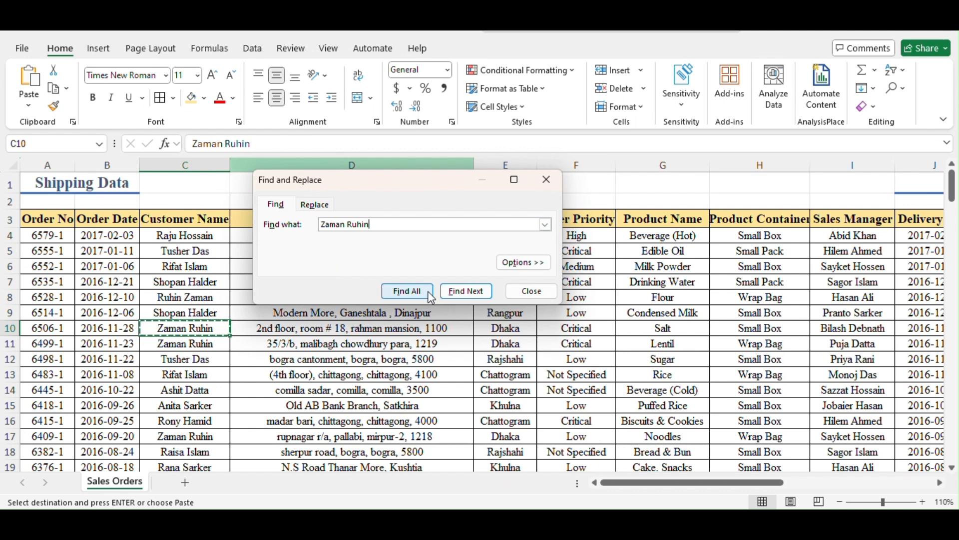
# Go through the next three matches of the customer name one at a time
pyautogui.click(457, 294)
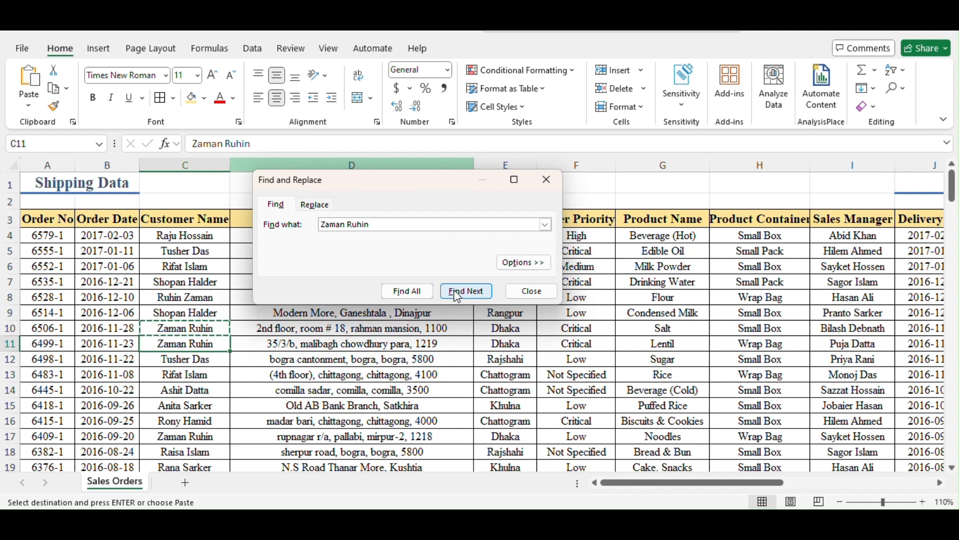
pyautogui.click(217, 342)
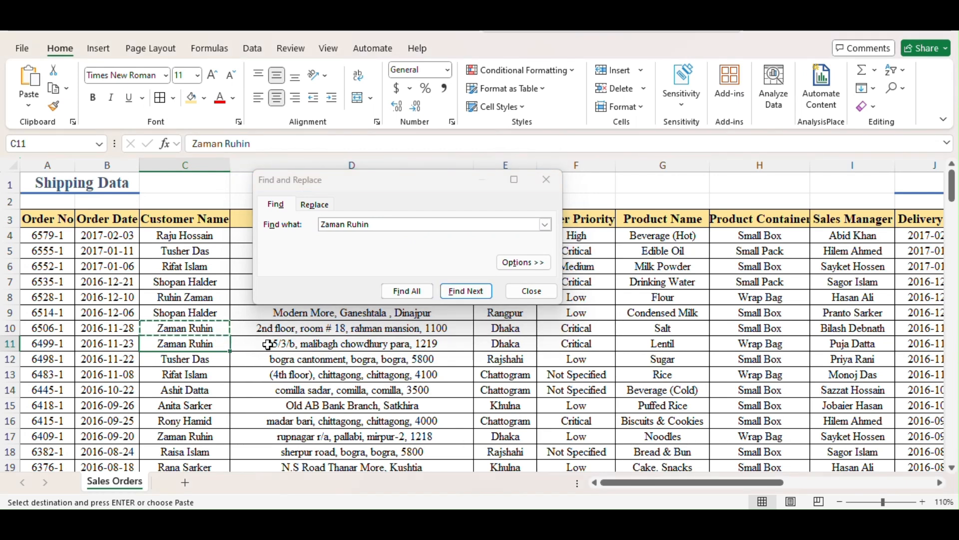
pyautogui.click(471, 299)
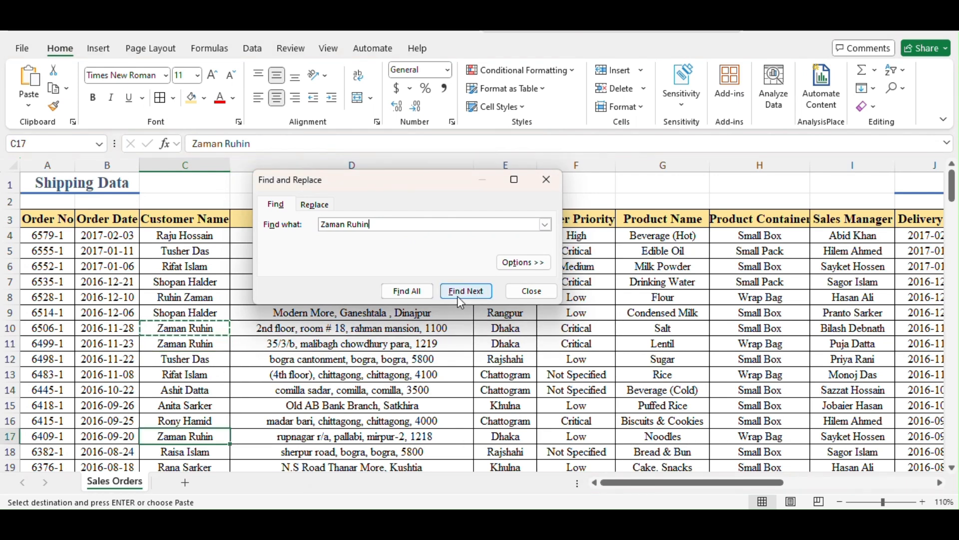
pyautogui.click(459, 294)
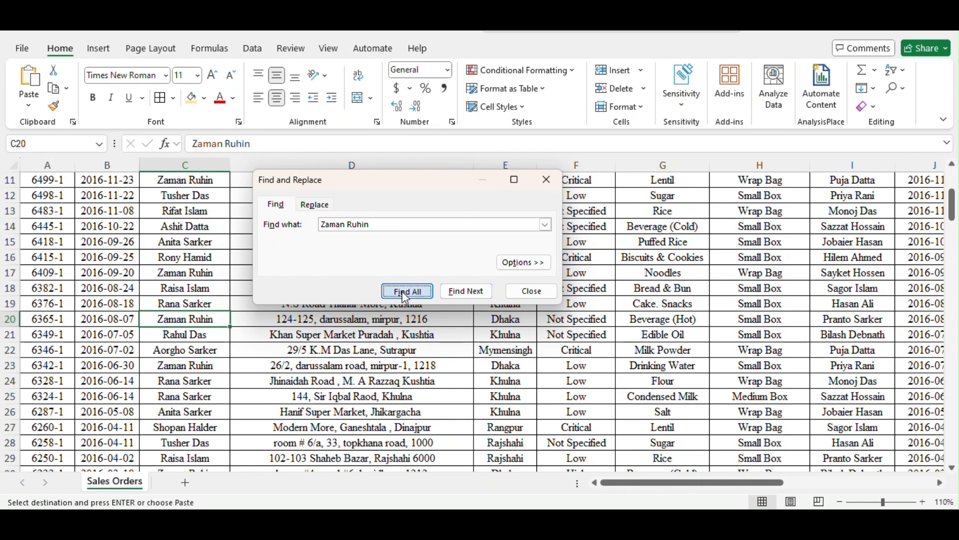
# List all cells matching the customer name, and move and enlarge the Find and Replace dialog to show more results
pyautogui.click(404, 291)
pyautogui.moveTo(418, 182); pyautogui.dragTo(393, 102)
pyautogui.moveTo(537, 288); pyautogui.dragTo(590, 458)
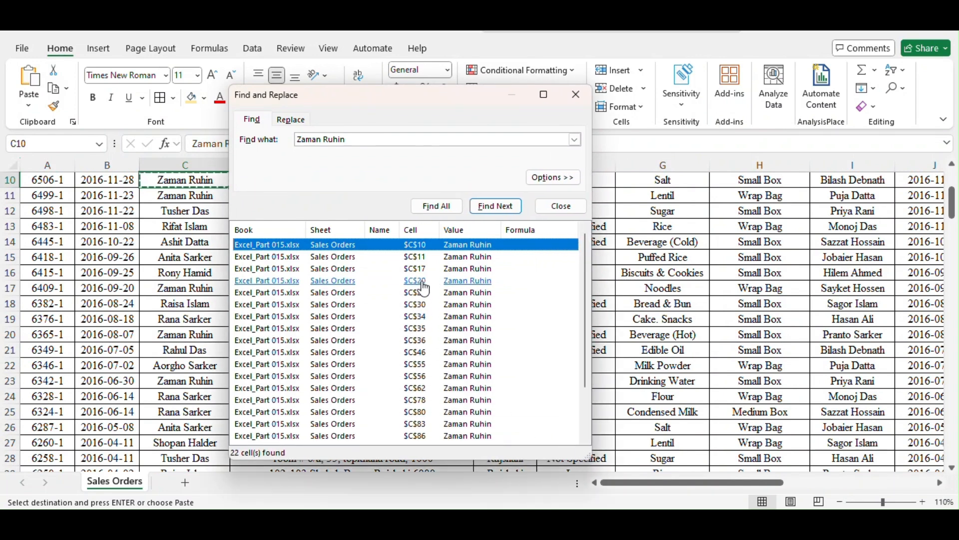
# Jump to the match in C80 from the results list and check its order record in row 80
pyautogui.click(423, 412)
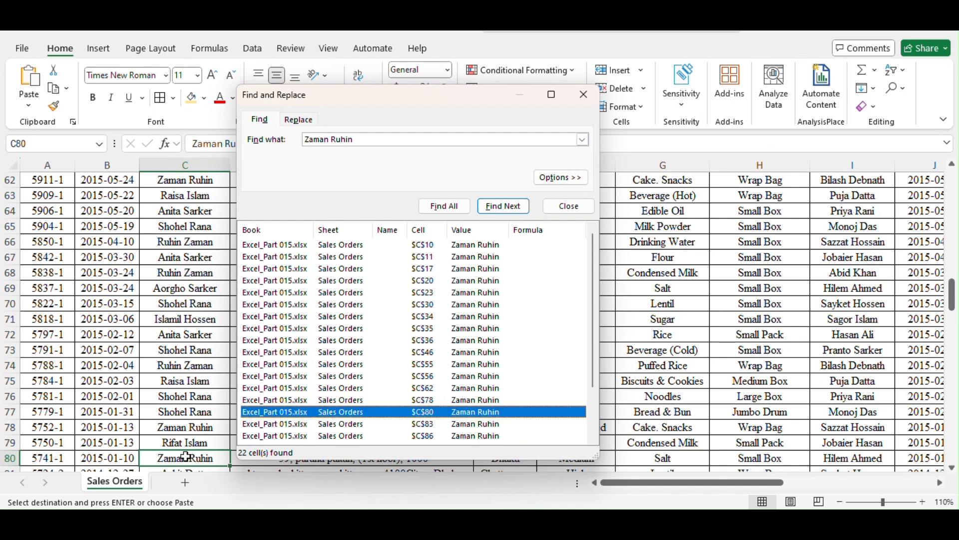
pyautogui.click(6, 458)
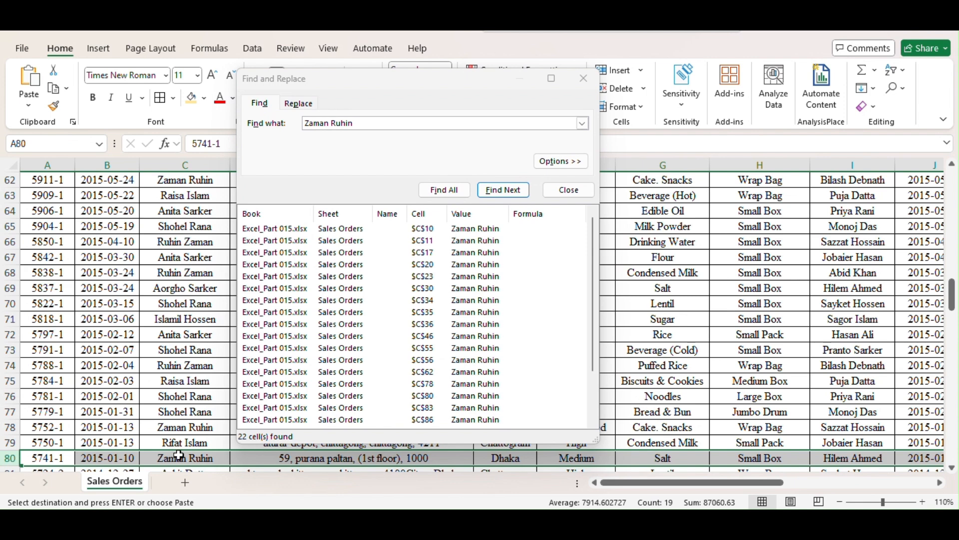
pyautogui.click(179, 456)
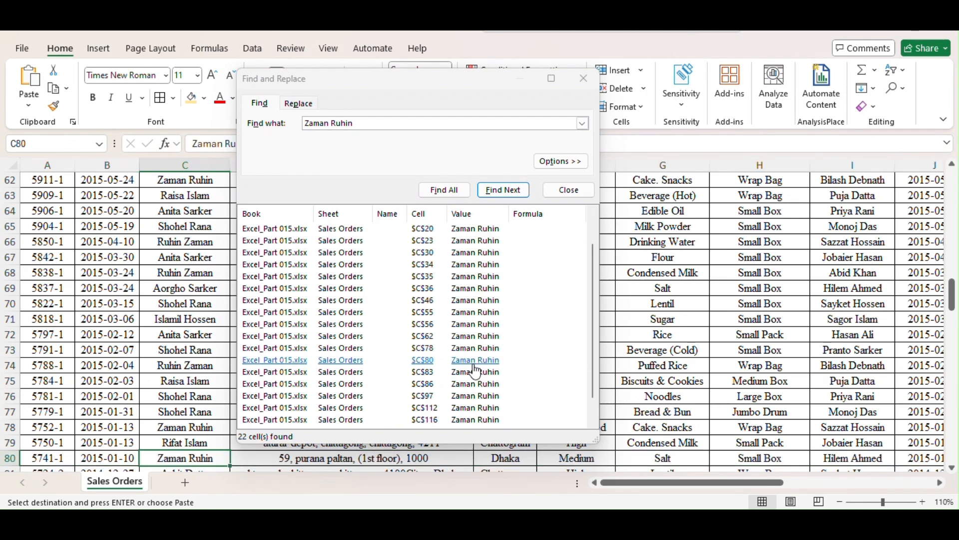
# Browse the list of matches and jump to the ones in C20 and C35
pyautogui.scroll(-2, 440, 298)
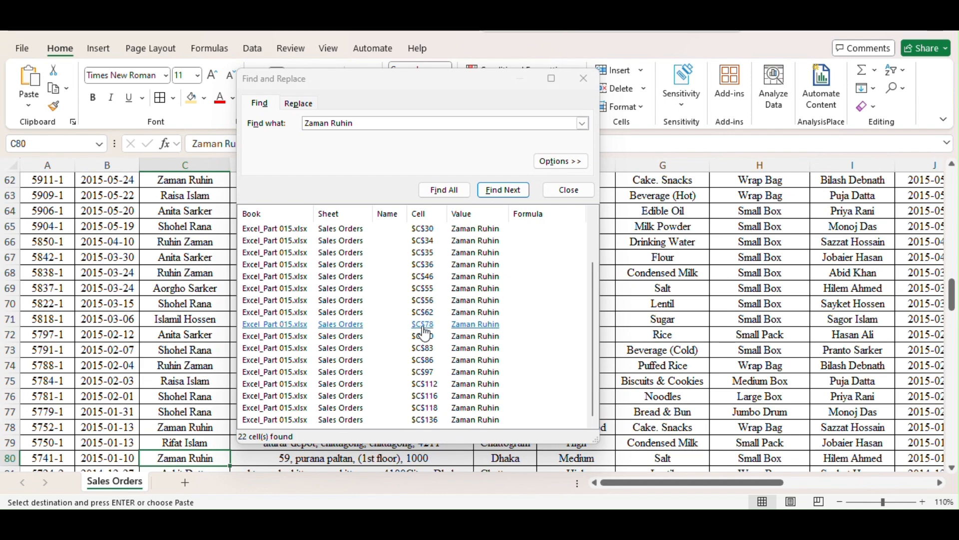
pyautogui.scroll(2, 432, 280)
pyautogui.click(430, 270)
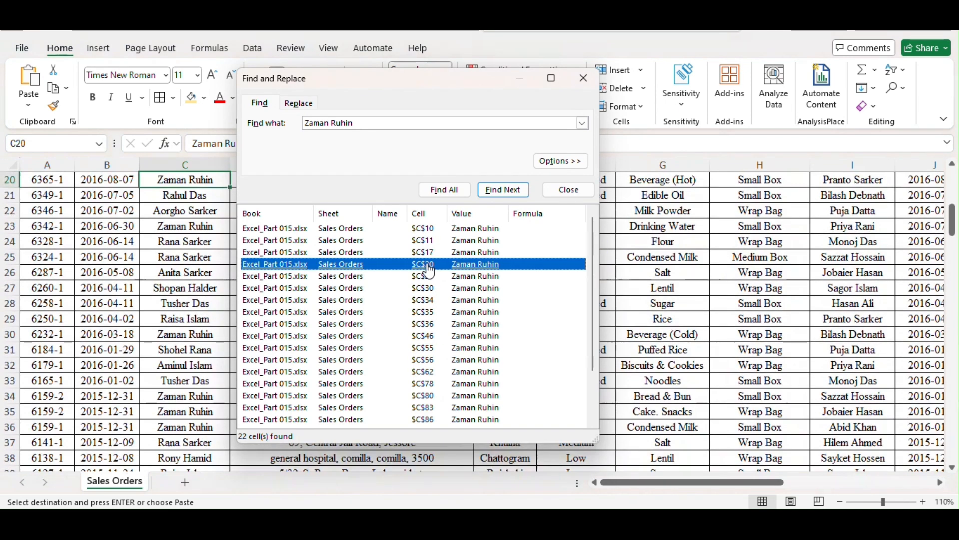
pyautogui.click(424, 314)
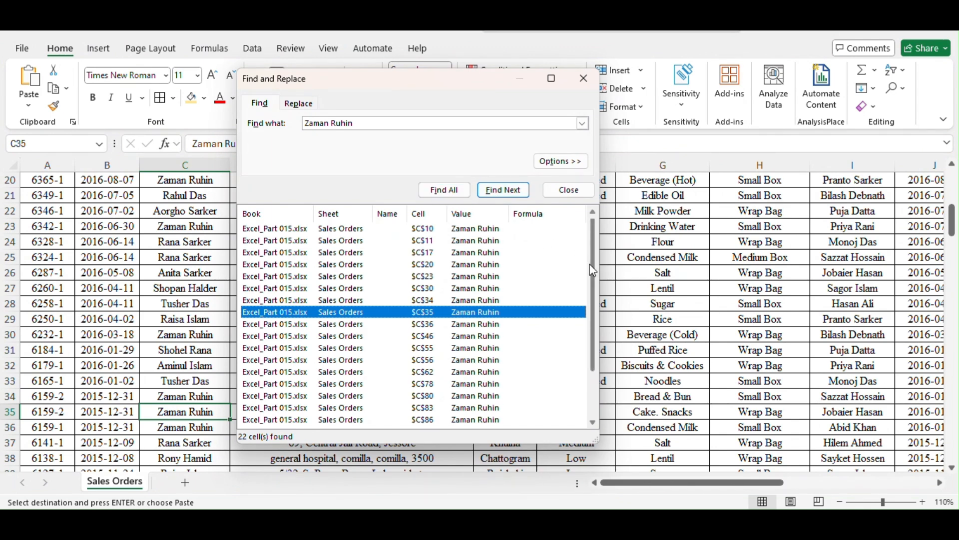
# Review the full list of matches, close the Find and Replace dialog, and return to the start of the table
pyautogui.moveTo(593, 270); pyautogui.dragTo(583, 326)
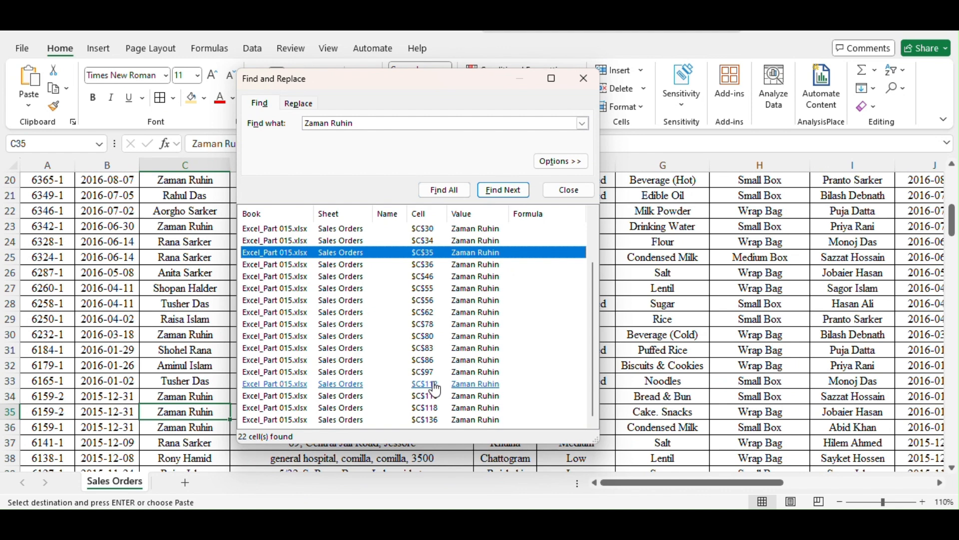
pyautogui.scroll(2, 436, 394)
pyautogui.scroll(-2, 445, 286)
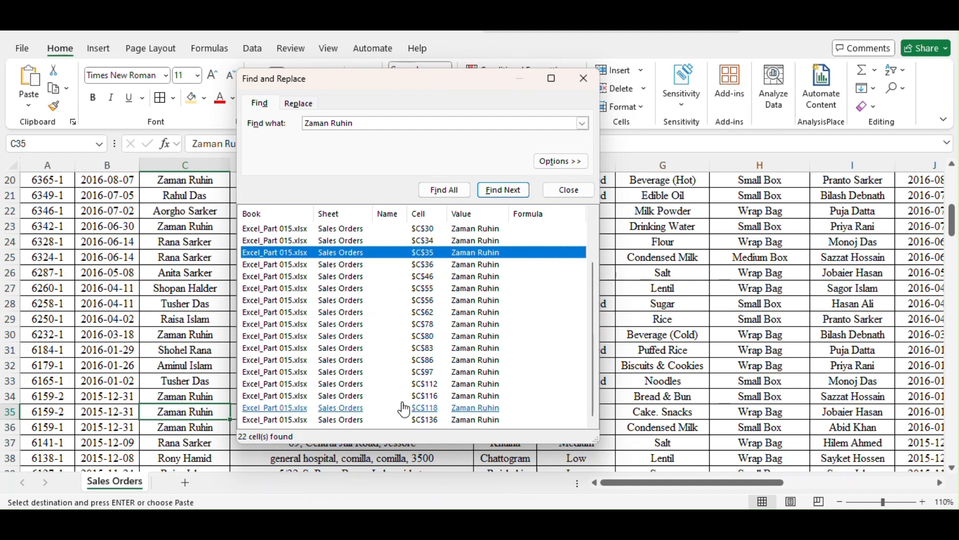
pyautogui.scroll(2, 390, 329)
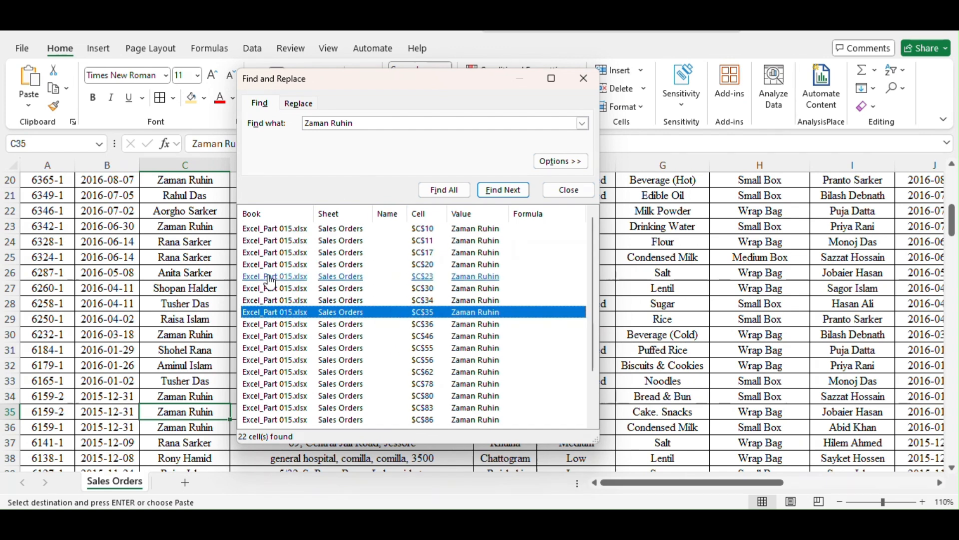
pyautogui.click(568, 189)
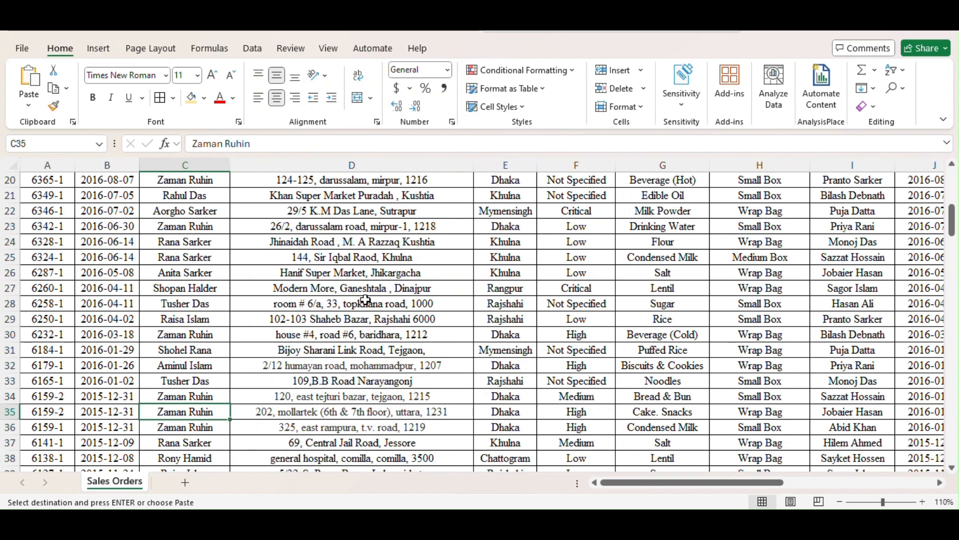
pyautogui.scroll(4, 369, 299)
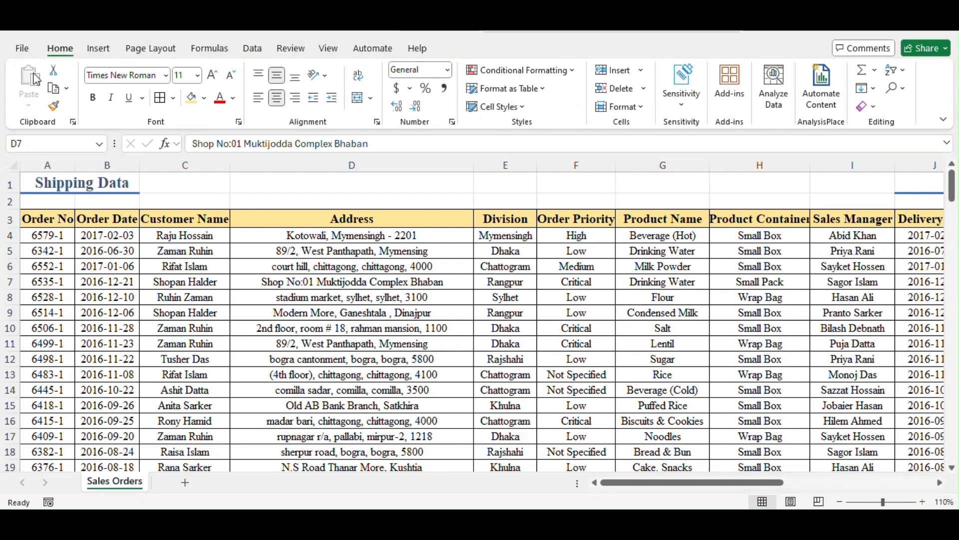
pyautogui.click(903, 89)
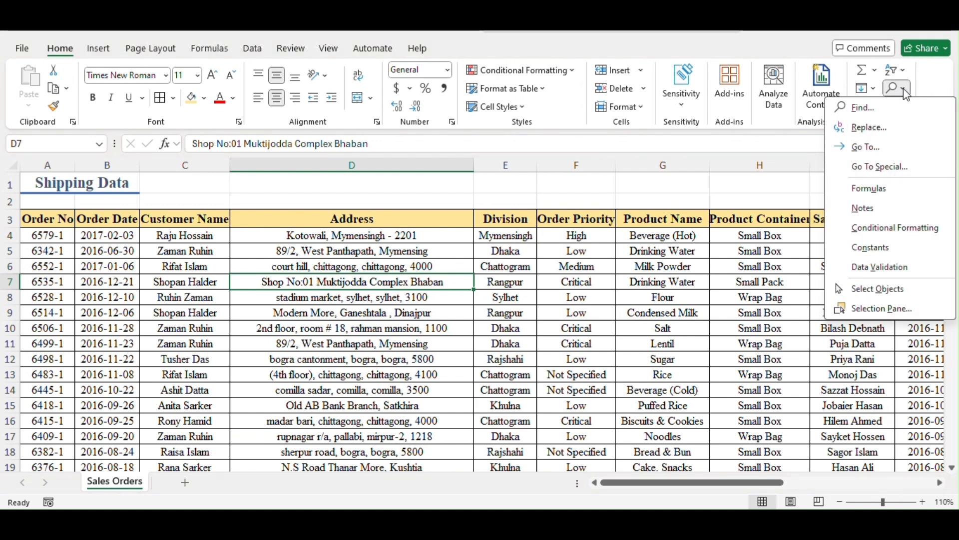
pyautogui.click(867, 128)
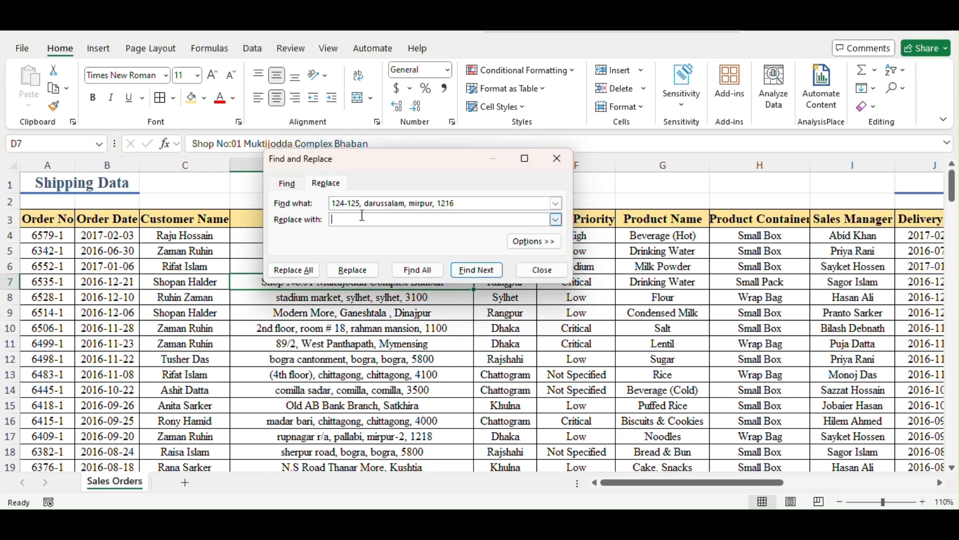
pyautogui.moveTo(380, 169); pyautogui.dragTo(388, 203)
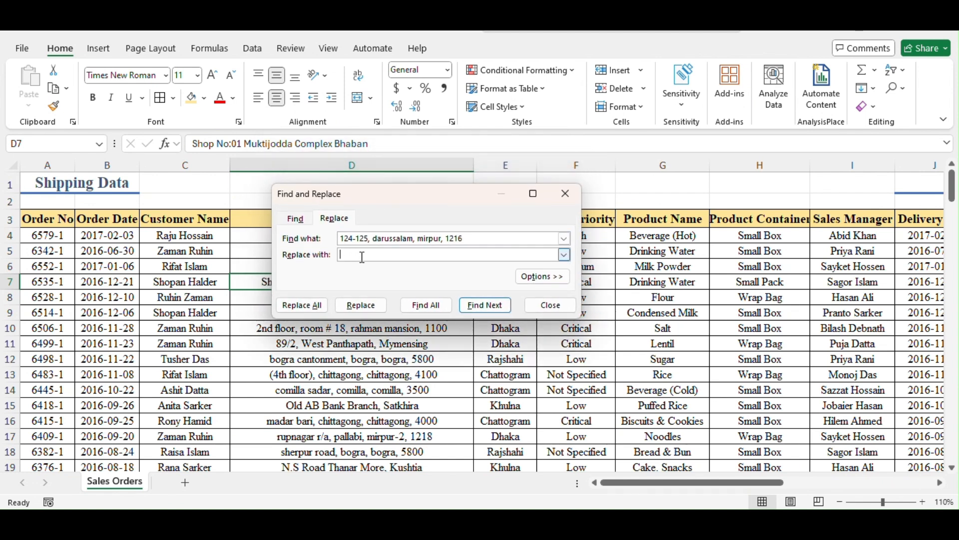
pyautogui.click(569, 202)
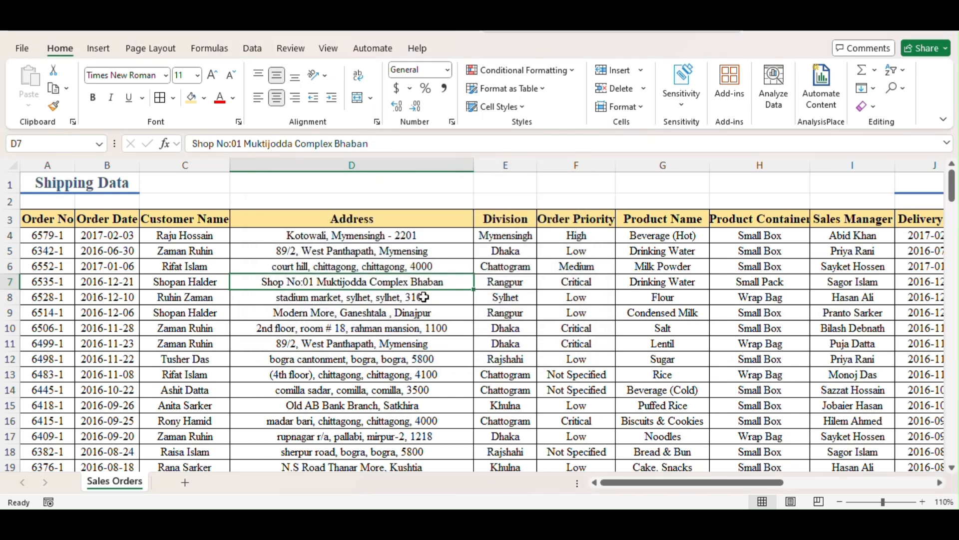
# Open Find and Replace in its replace mode and move the dialog clear of the address and division in row 5
pyautogui.hotkey('ctrl', 'f')
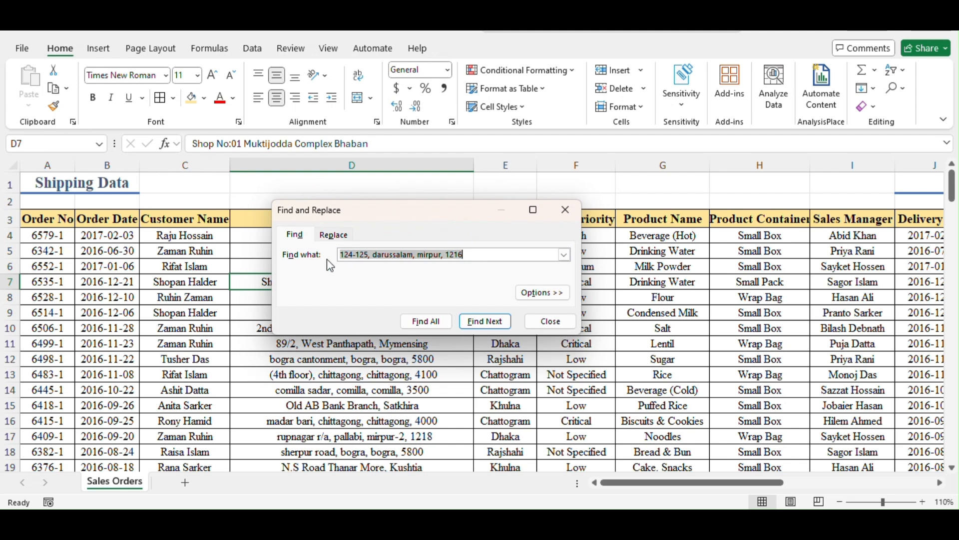
pyautogui.click(335, 235)
pyautogui.moveTo(402, 223); pyautogui.dragTo(493, 190)
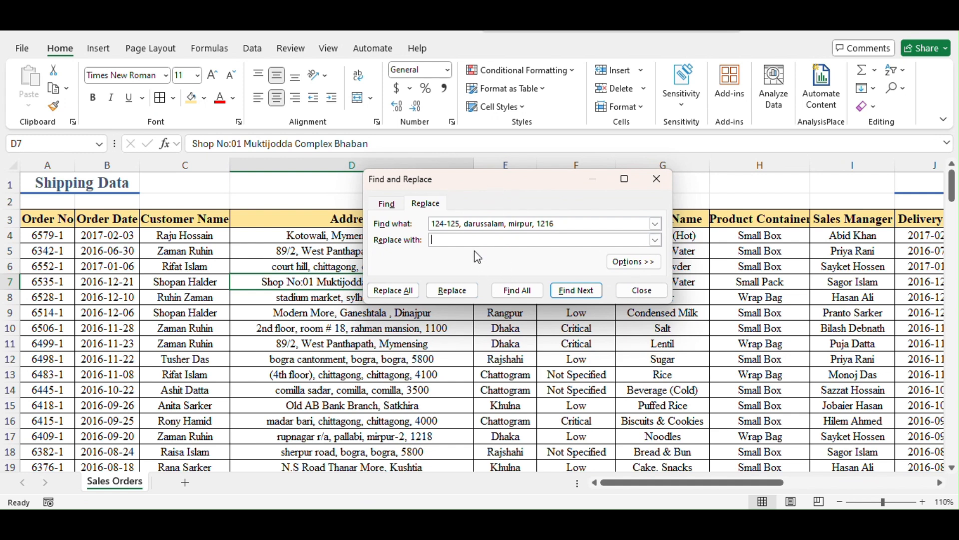
pyautogui.moveTo(505, 188); pyautogui.dragTo(627, 199)
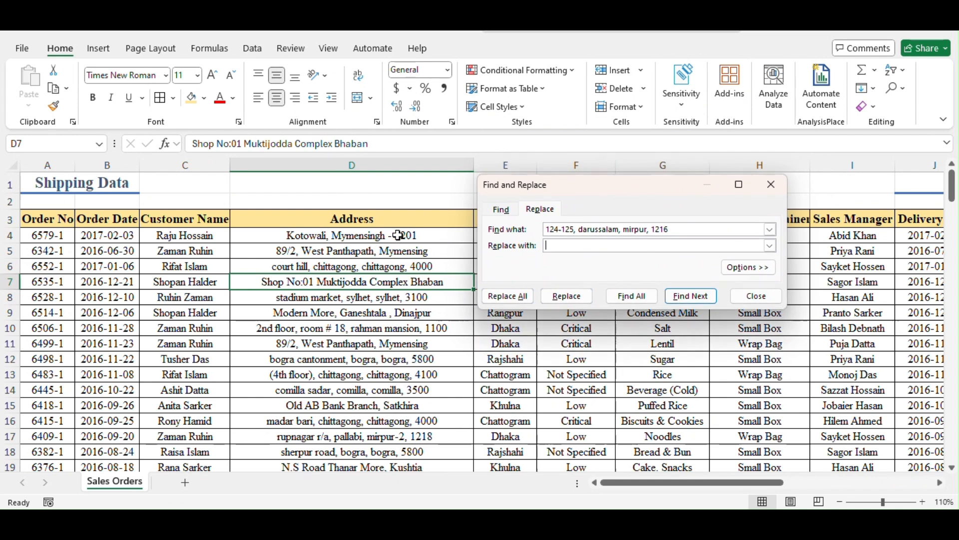
pyautogui.click(390, 266)
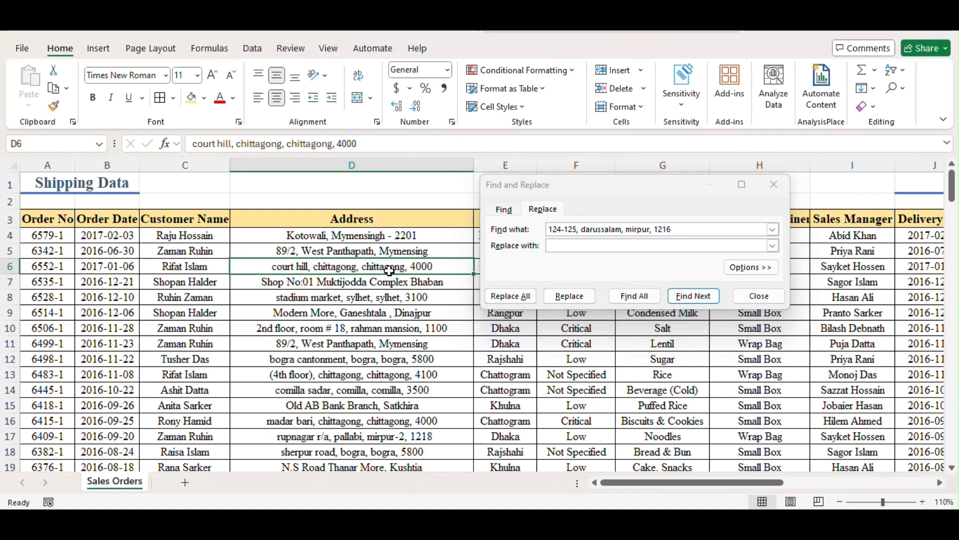
pyautogui.click(339, 249)
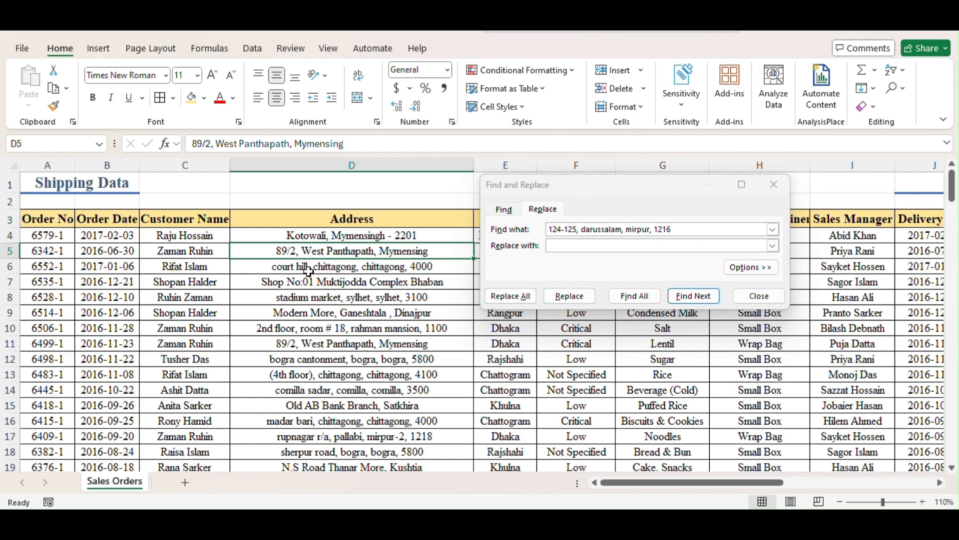
pyautogui.moveTo(605, 186); pyautogui.dragTo(614, 98)
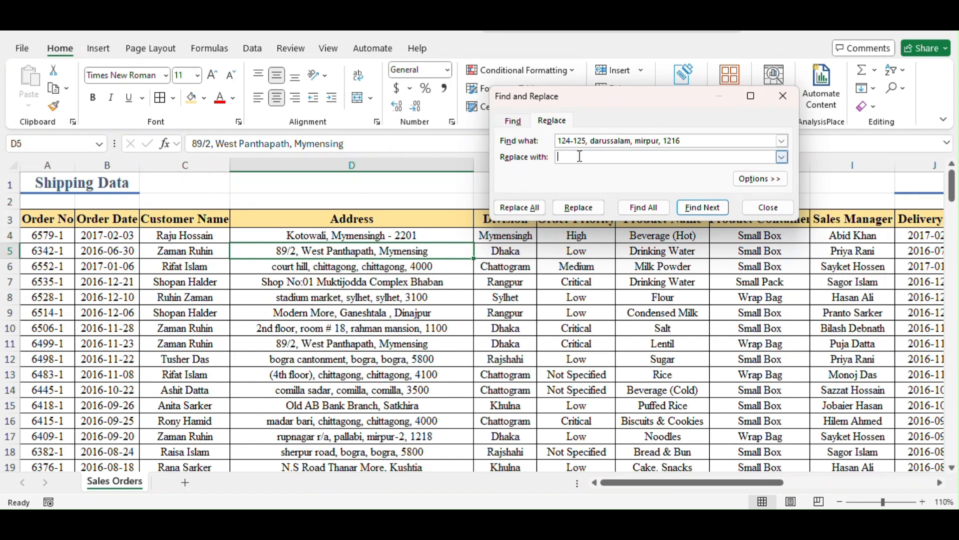
pyautogui.moveTo(603, 106); pyautogui.dragTo(669, 113)
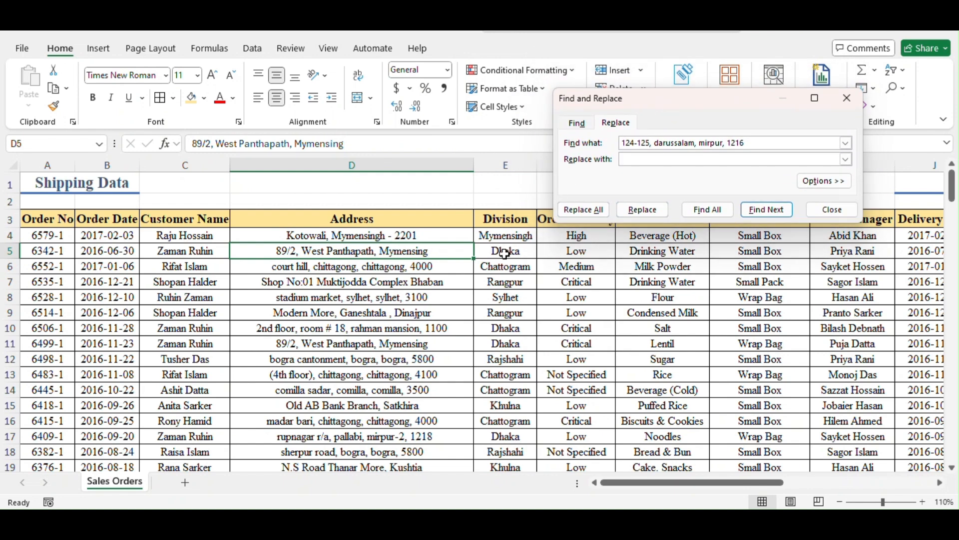
# Copy the customer address from D5 and paste it over the old search text as the text to find
pyautogui.moveTo(504, 251); pyautogui.dragTo(429, 253)
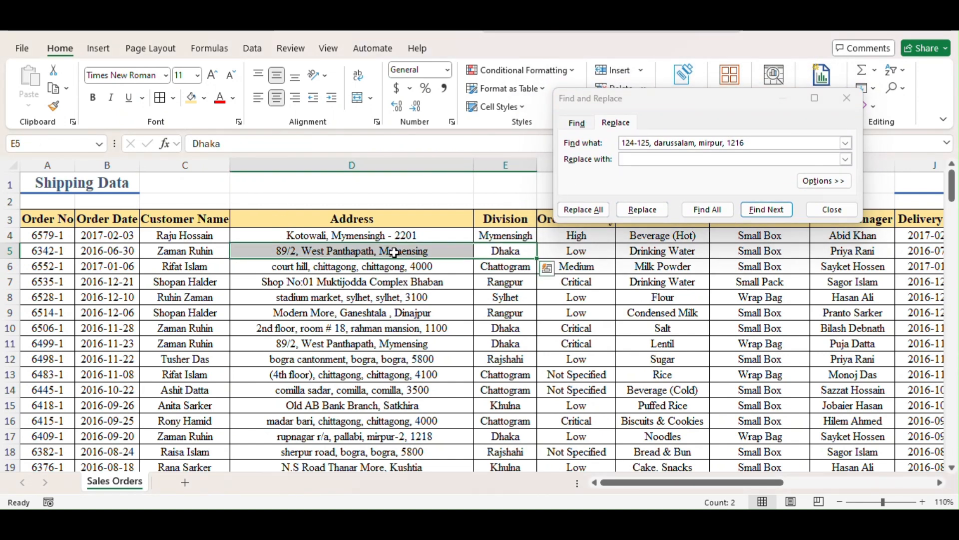
pyautogui.click(374, 294)
pyautogui.click(403, 250)
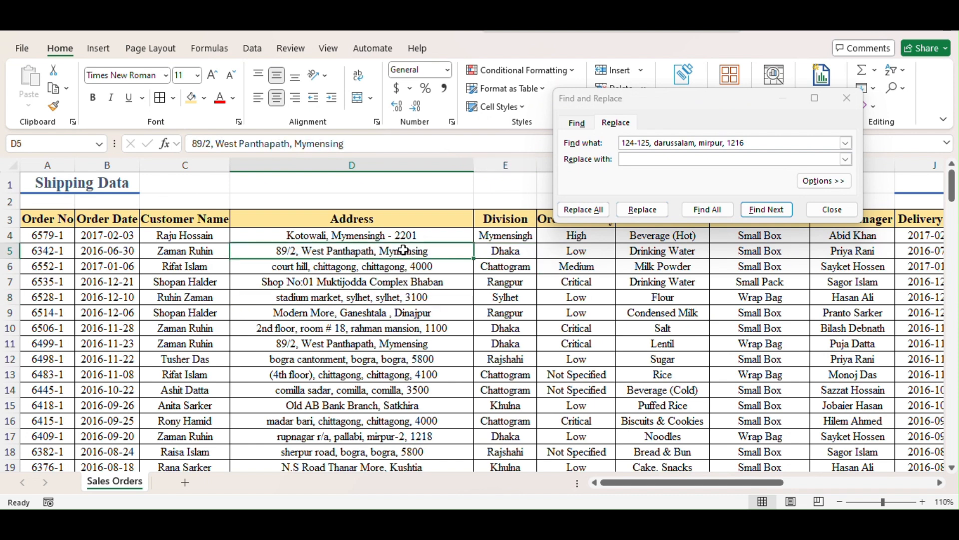
pyautogui.rightClick(404, 250)
pyautogui.click(442, 116)
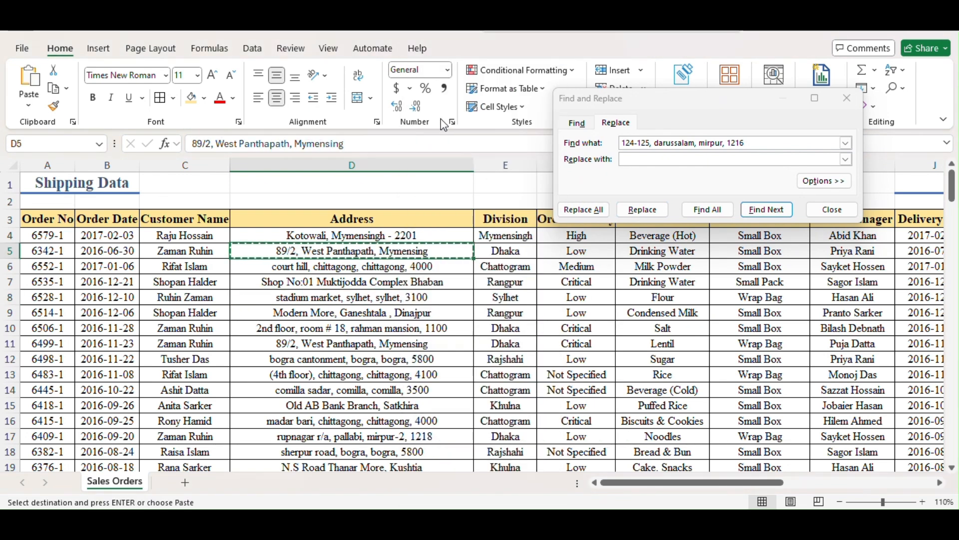
pyautogui.moveTo(758, 143); pyautogui.dragTo(599, 151)
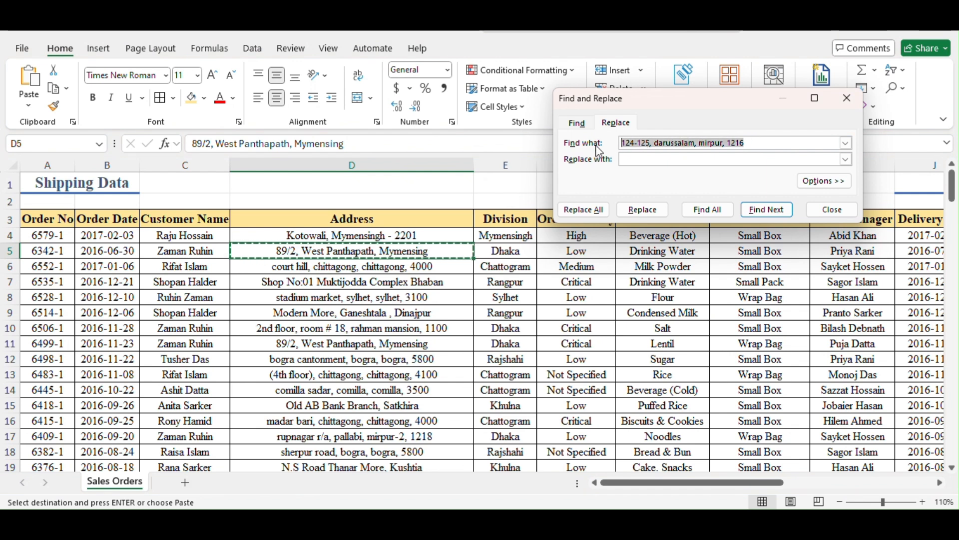
pyautogui.rightClick(644, 147)
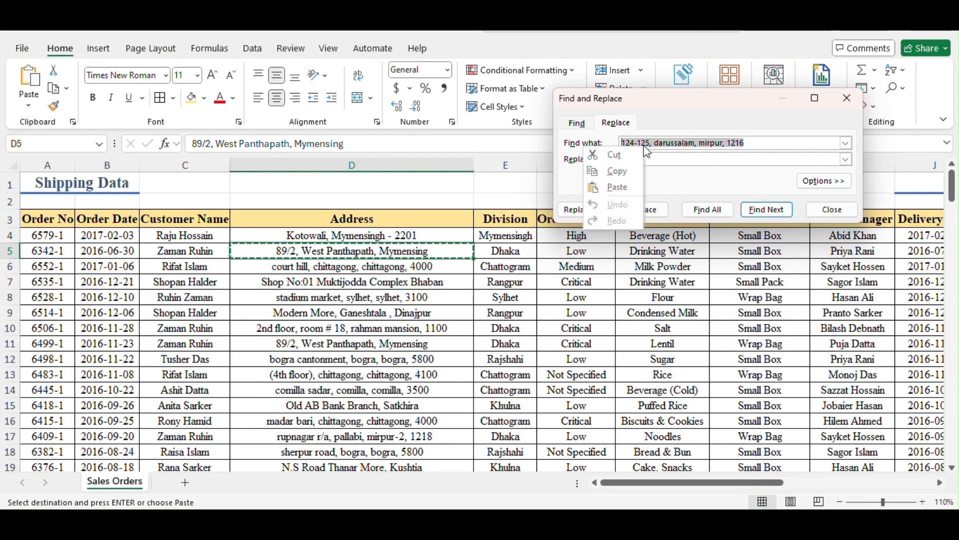
pyautogui.click(631, 187)
# Paste the same address as the replacement text and change its city to Dhaka
pyautogui.moveTo(677, 103); pyautogui.dragTo(655, 117)
pyautogui.click(617, 172)
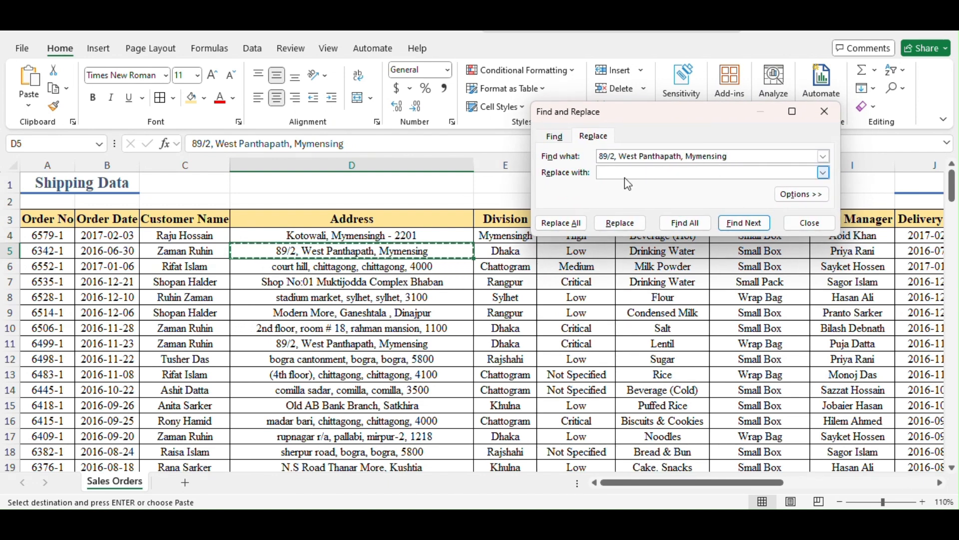
pyautogui.rightClick(608, 174)
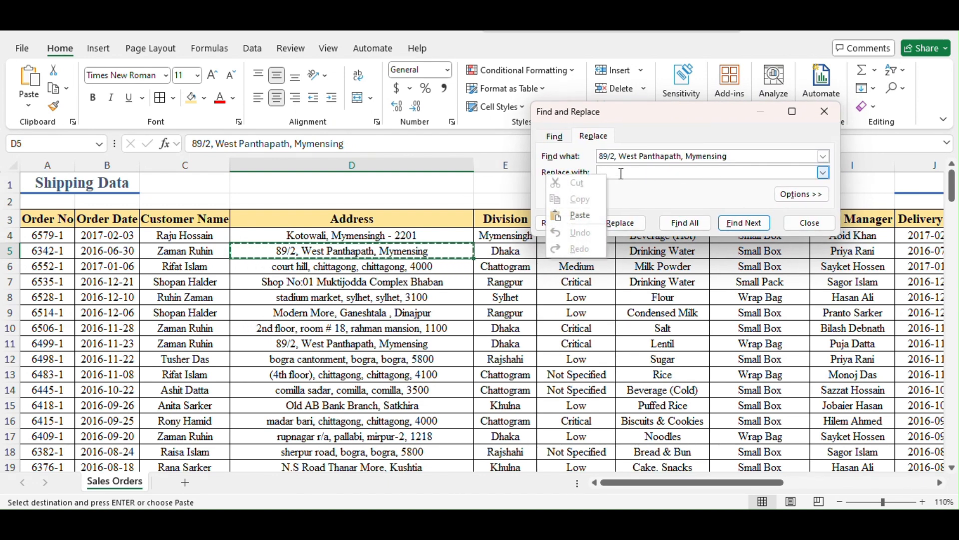
pyautogui.click(583, 201)
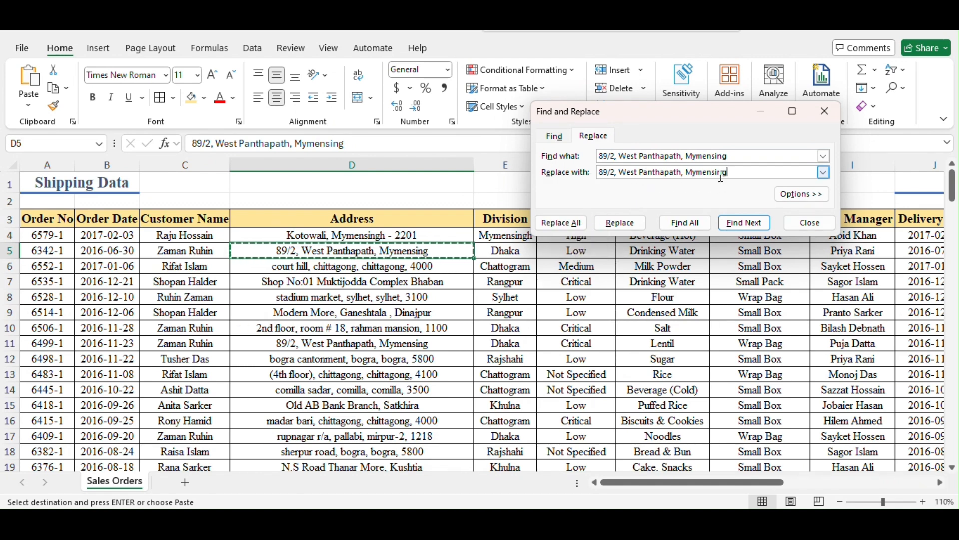
pyautogui.press('BackSpace')
pyautogui.press('BackSpace')
pyautogui.press('BackSpace')
pyautogui.press('BackSpace')
pyautogui.press('BackSpace')
pyautogui.press('BackSpace')
pyautogui.press('BackSpace')
pyautogui.press('BackSpace')
pyautogui.press('BackSpace')
pyautogui.press('BackSpace')
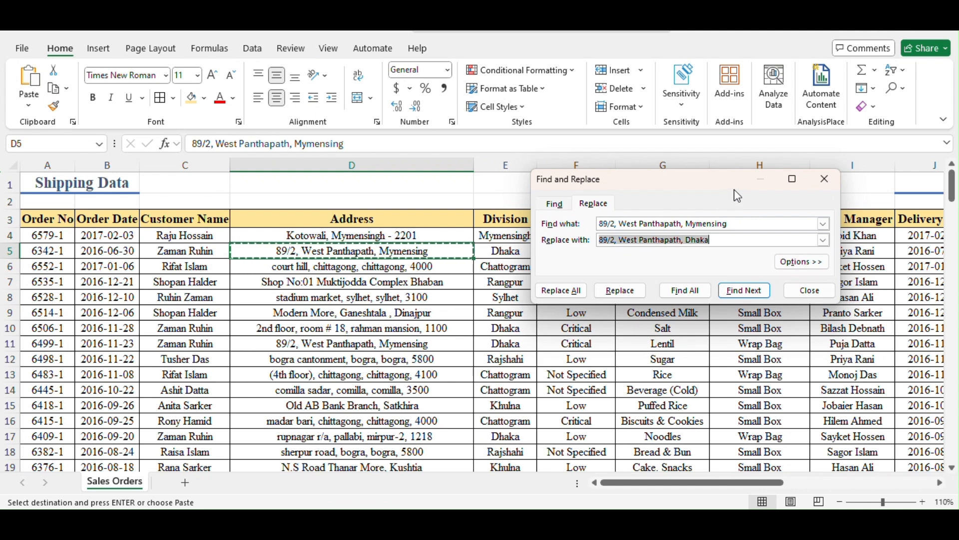
# List all cells containing the address to find, and move and enlarge the dialog to show the full results
pyautogui.click(705, 294)
pyautogui.moveTo(712, 182); pyautogui.dragTo(692, 92)
pyautogui.moveTo(816, 281); pyautogui.dragTo(891, 457)
pyautogui.moveTo(690, 100); pyautogui.dragTo(644, 100)
pyautogui.moveTo(844, 459); pyautogui.dragTo(917, 465)
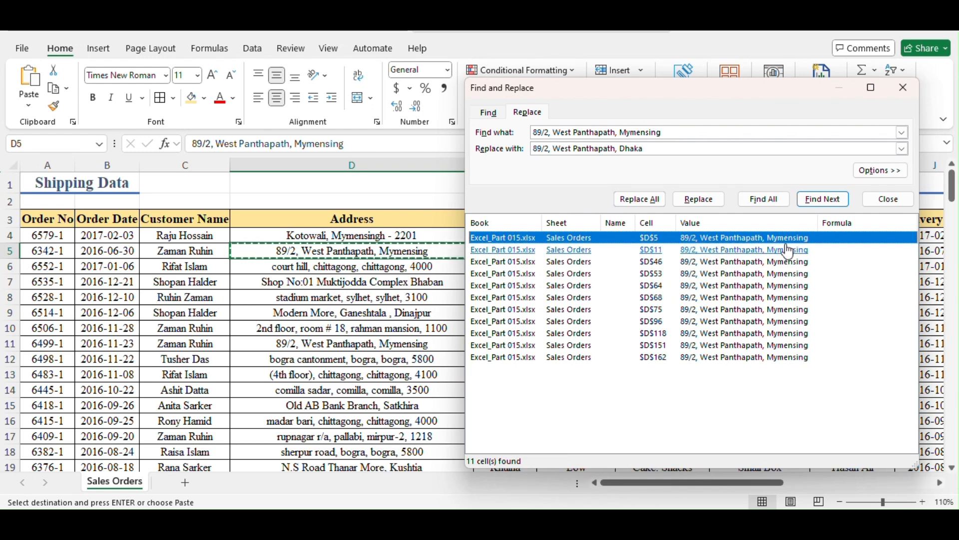
# Check the listed matches by jumping to the addresses in D75, D118 and D64
pyautogui.click(674, 311)
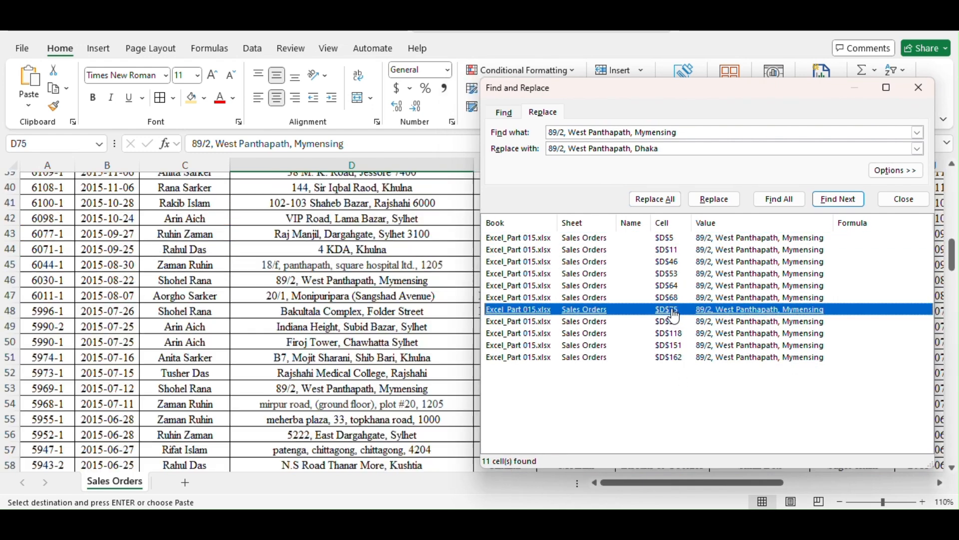
pyautogui.click(666, 333)
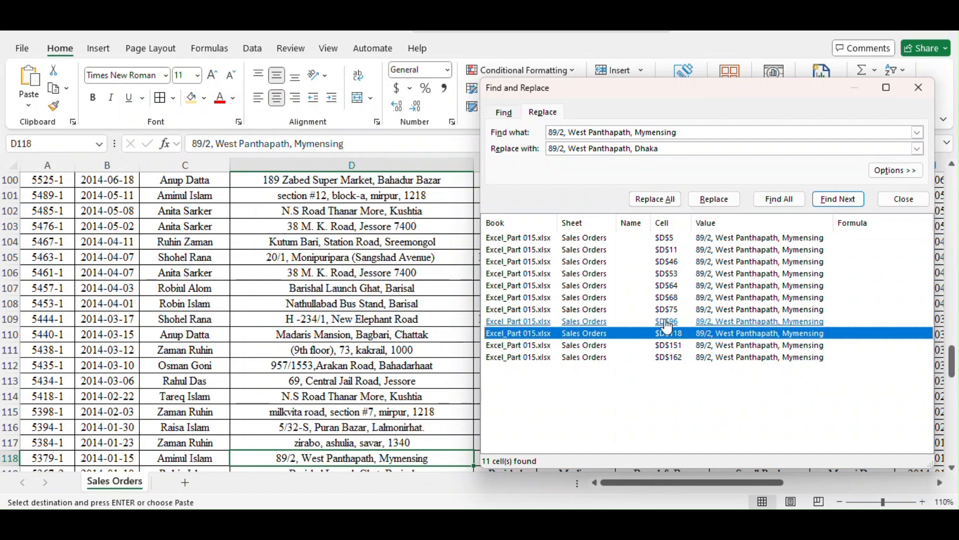
pyautogui.click(667, 309)
pyautogui.click(666, 286)
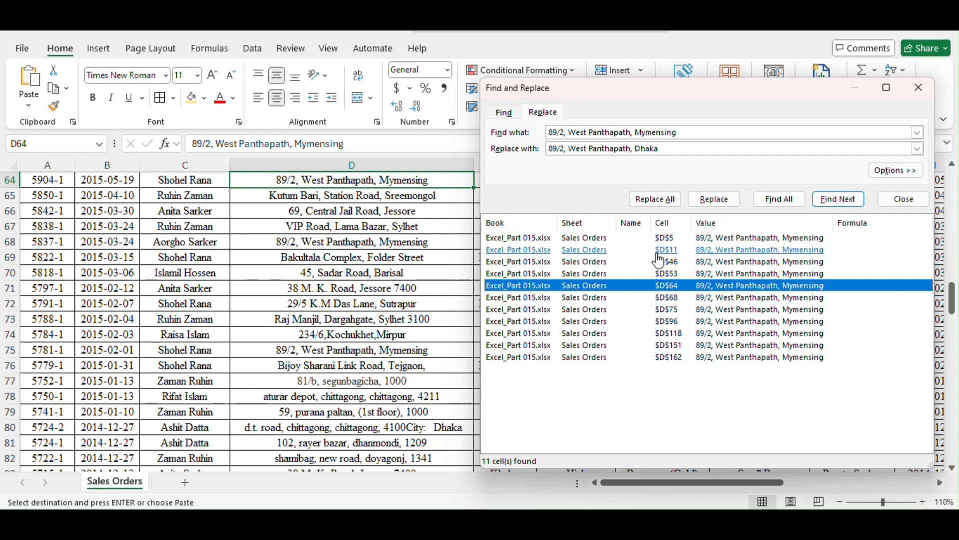
# Replace the address individually in D5 and D118 with the version ending in Dhaka
pyautogui.click(669, 238)
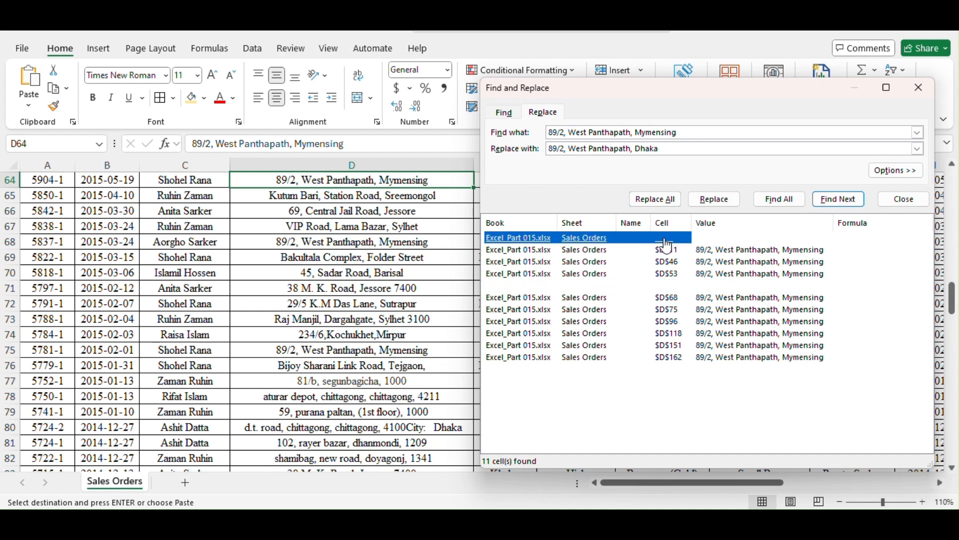
pyautogui.click(713, 200)
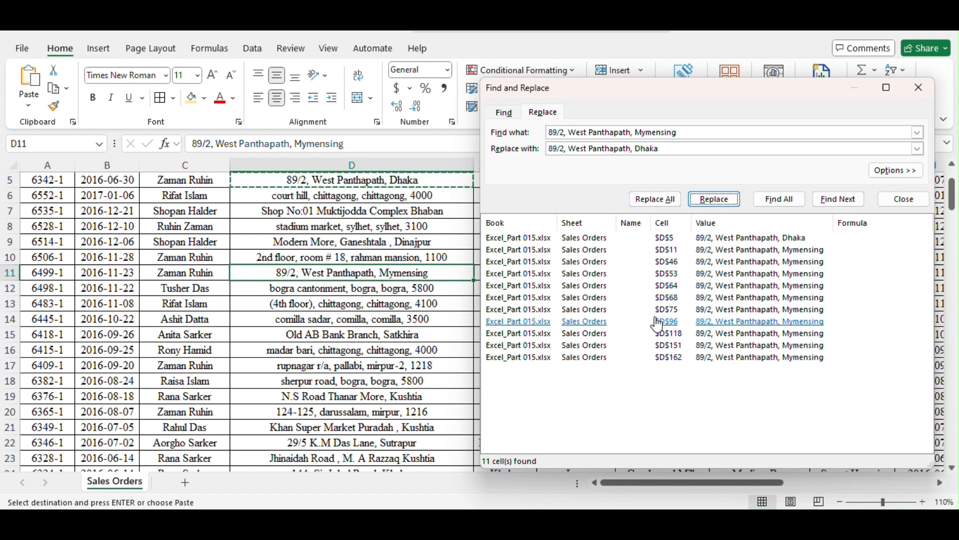
pyautogui.click(676, 334)
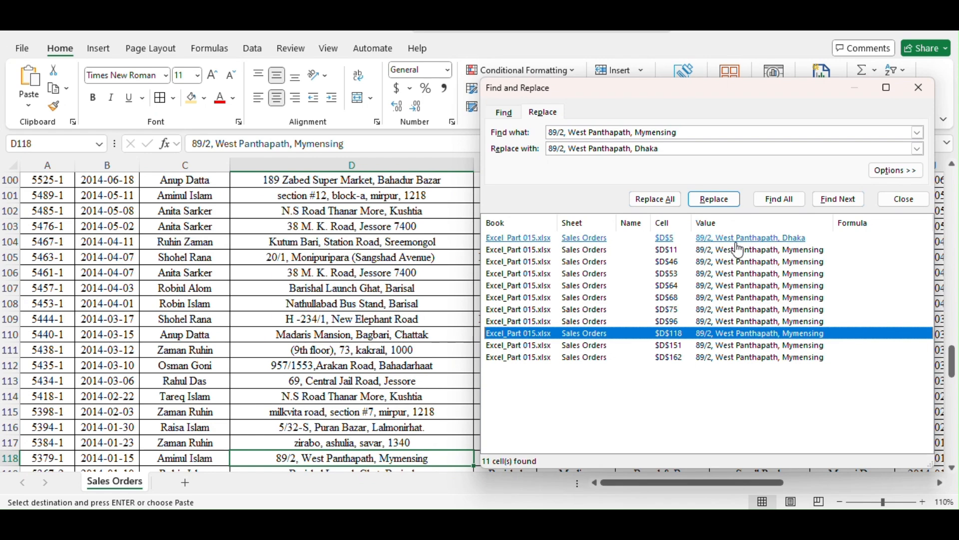
pyautogui.click(725, 202)
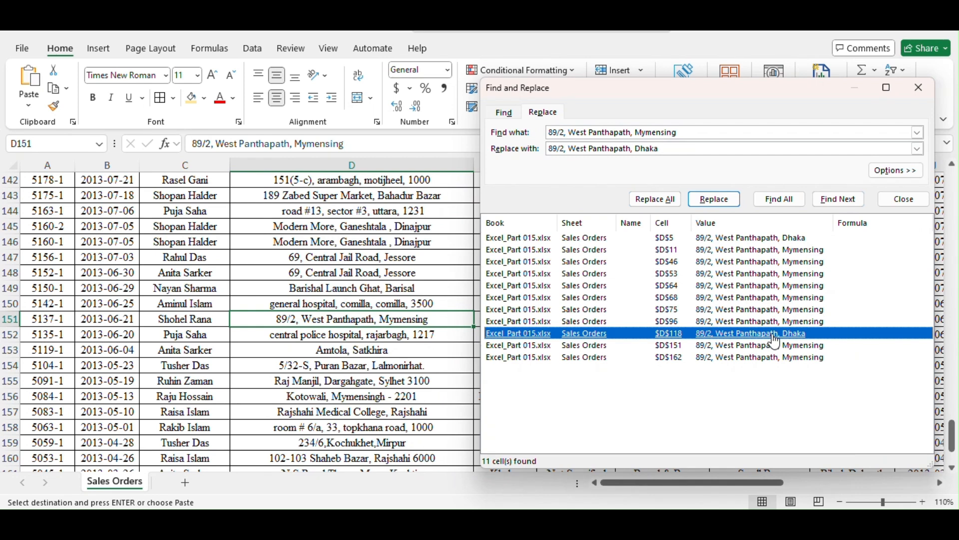
# Replace all remaining occurrences of the address with the Dhaka version and close Find and Replace
pyautogui.click(673, 203)
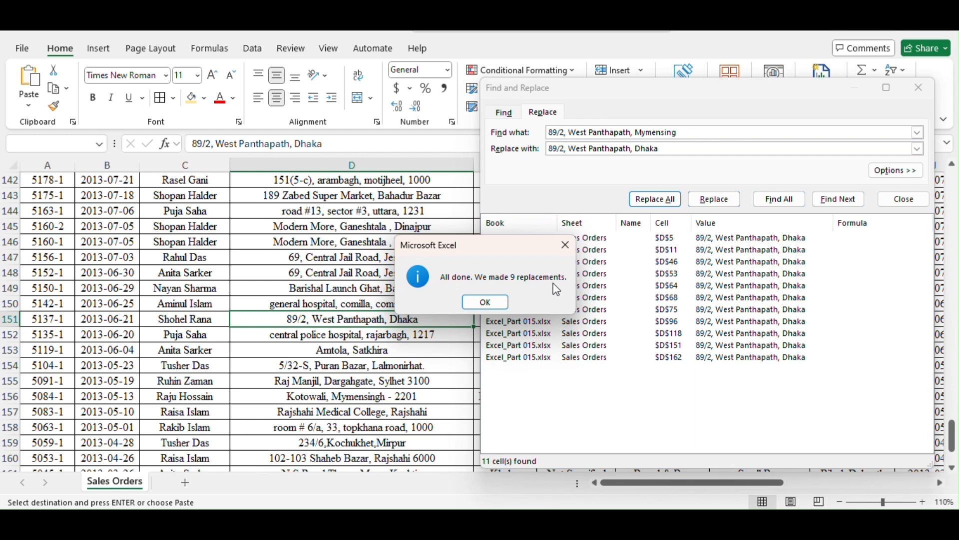
pyautogui.click(495, 303)
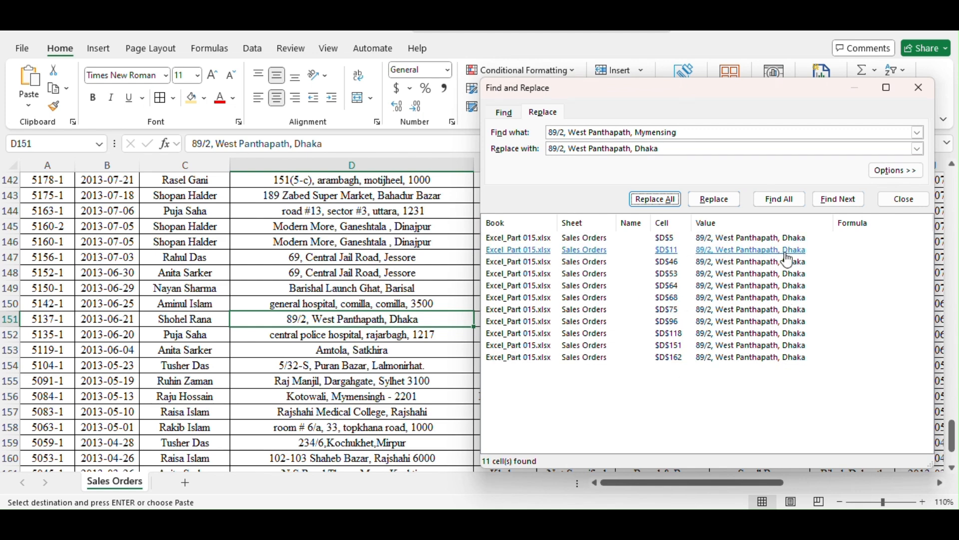
pyautogui.click(904, 199)
# Return to the start of the table and select D5 to check its corrected address
pyautogui.scroll(3, 425, 337)
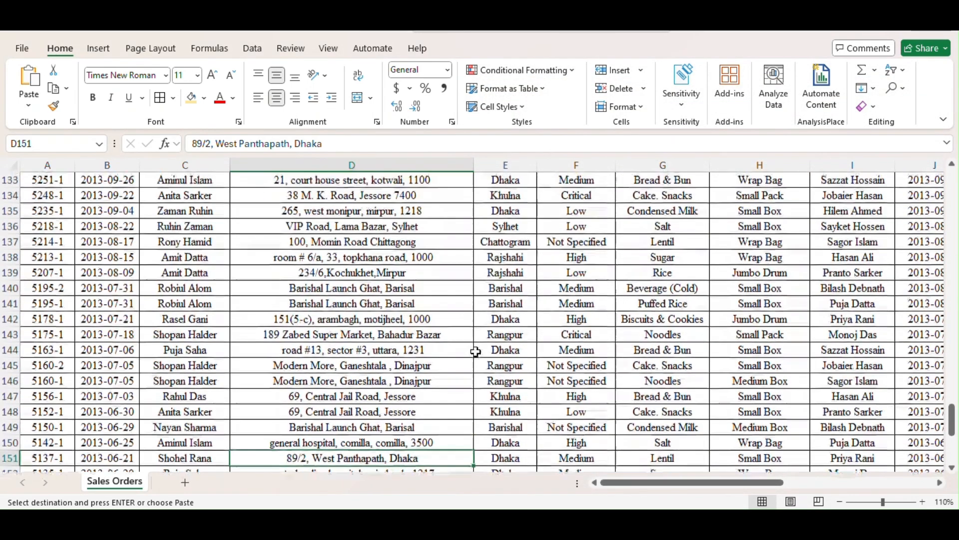
pyautogui.moveTo(955, 433); pyautogui.dragTo(954, 199)
pyautogui.click(425, 255)
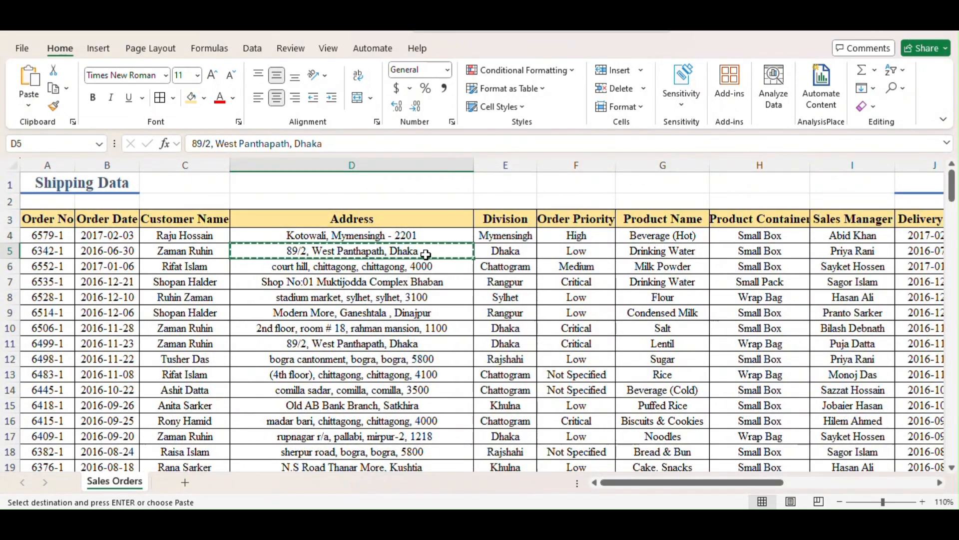